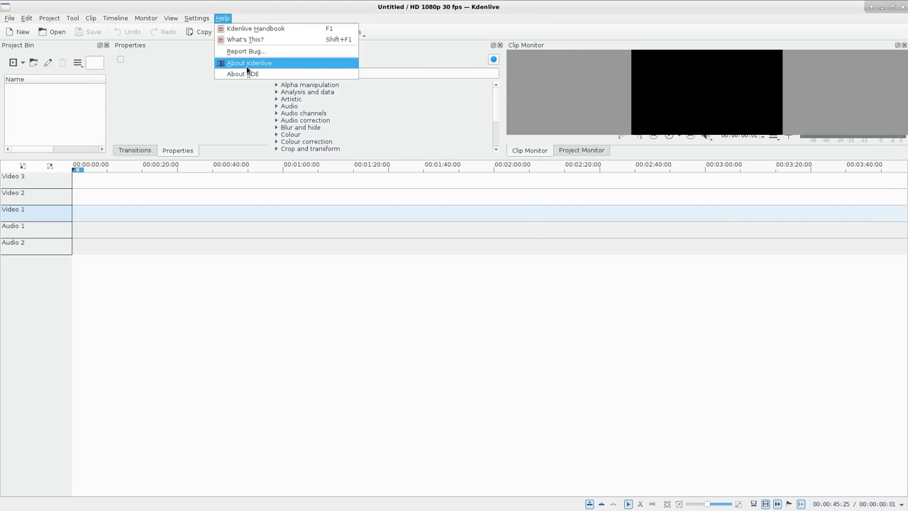
Step: Examine Kdenlive's version information, including the frameworks and libraries it uses, and close the information window
left_click(248, 64)
left_click(425, 184)
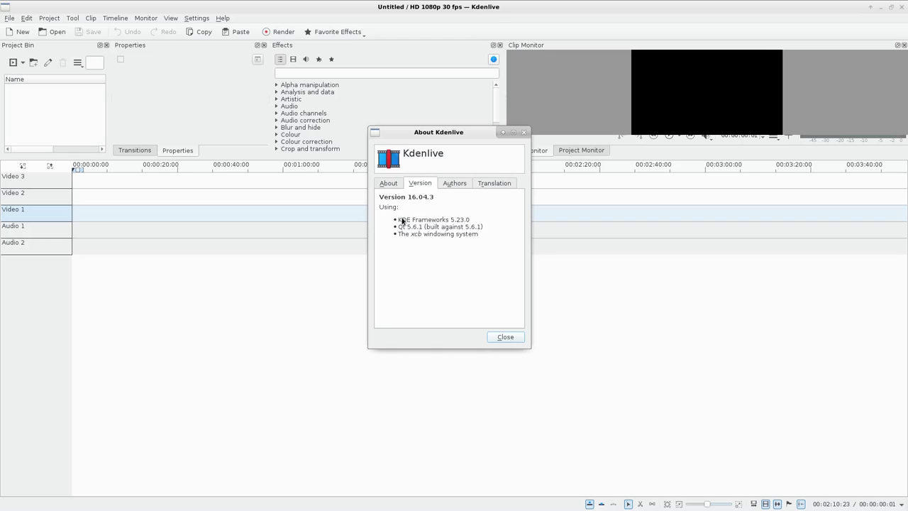
left_click_drag(400, 222, 483, 245)
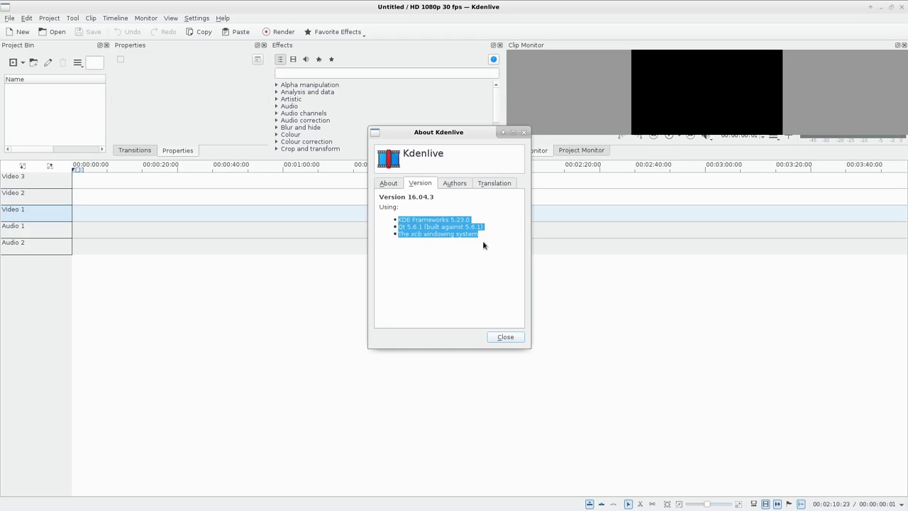
left_click(507, 337)
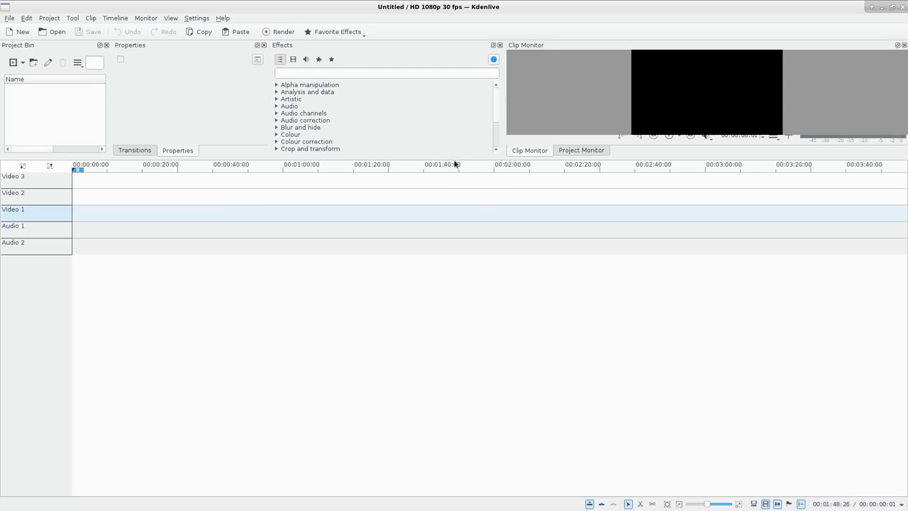
Step: Enlarge the panel area above the timeline and expand all timeline tracks to show their controls
left_click_drag(454, 157, 456, 252)
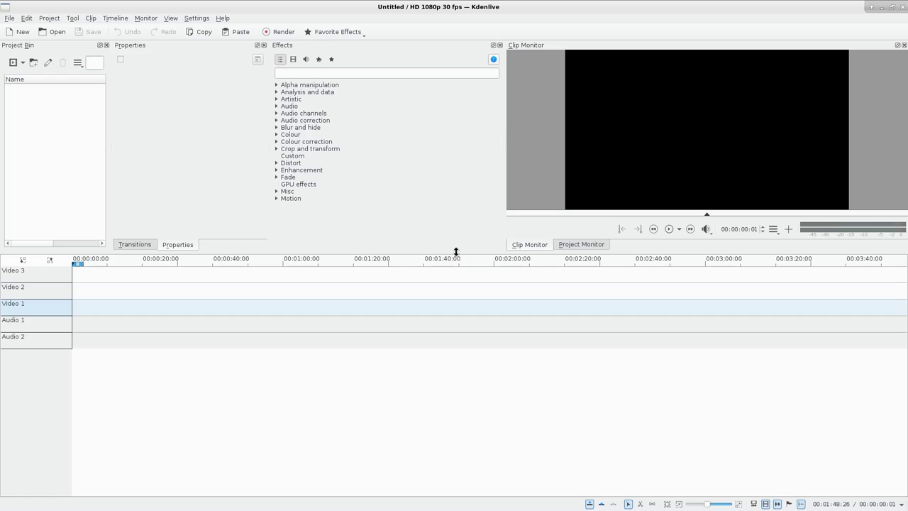
left_click(49, 261)
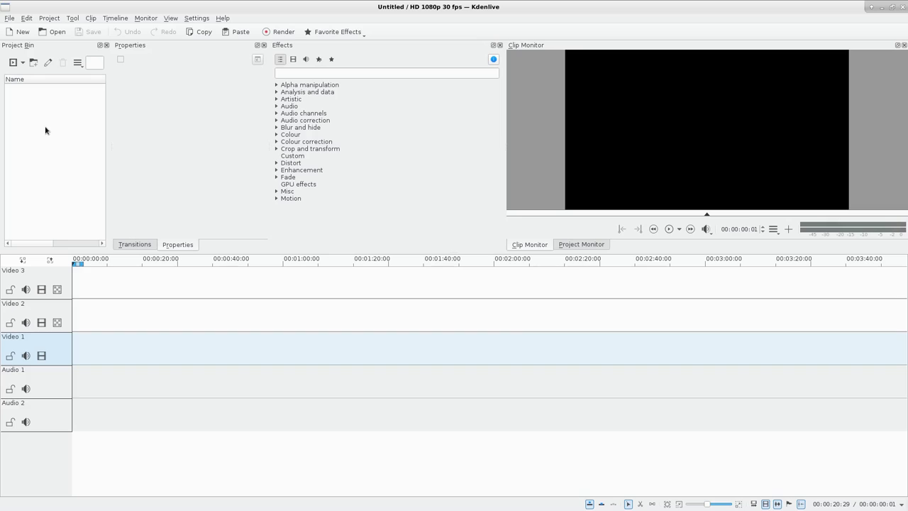
Step: Import MVI_0961.MOV through MVI_1008.MOV plus bensound-cute.mp3 from the trucks folder, and switch the project to the 1920x1080 29.97fps clip profile
left_click(24, 64)
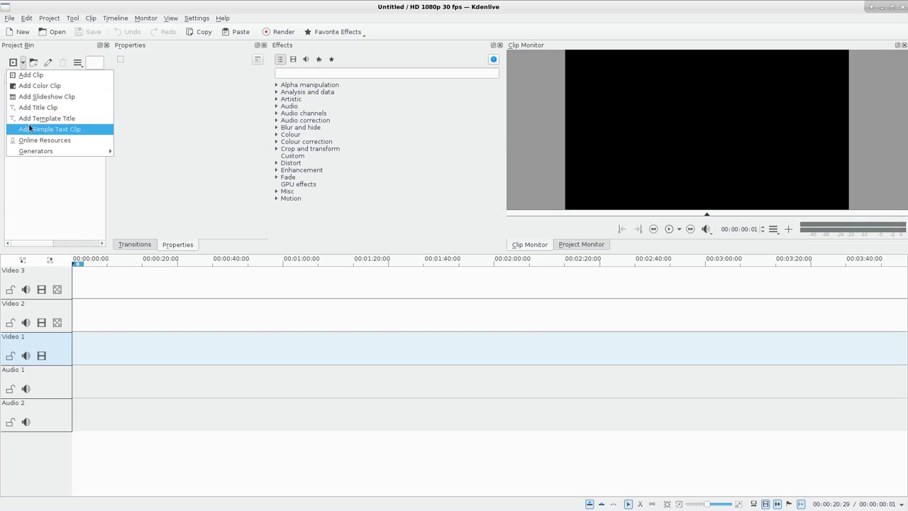
left_click(29, 75)
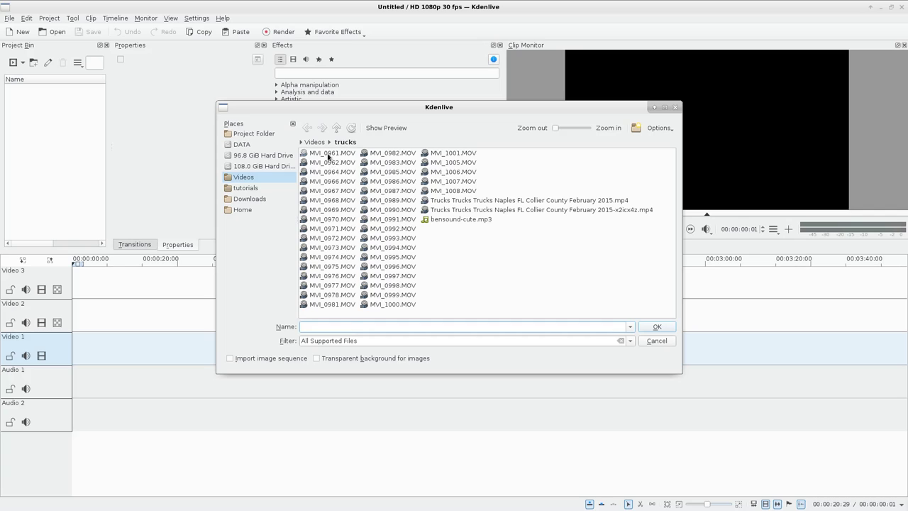
left_click(330, 154)
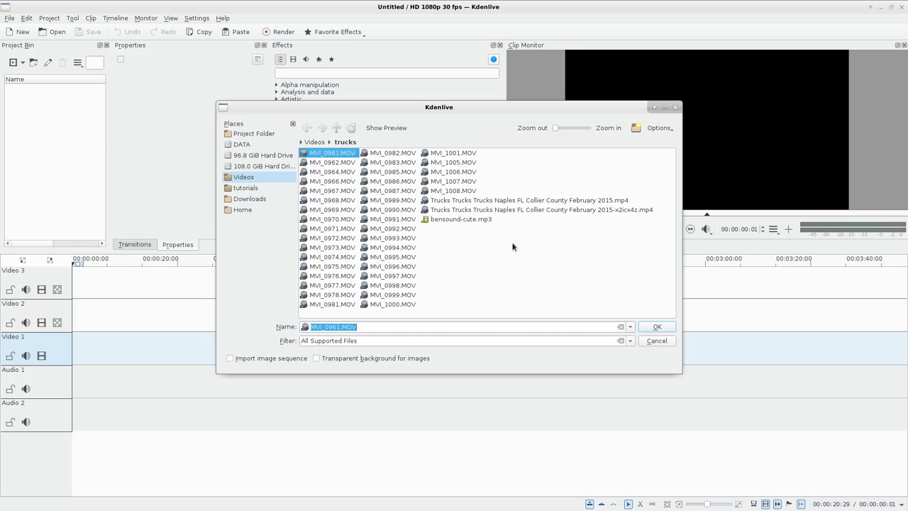
left_click(460, 188, "shift")
left_click(470, 222, "ctrl")
left_click(675, 327)
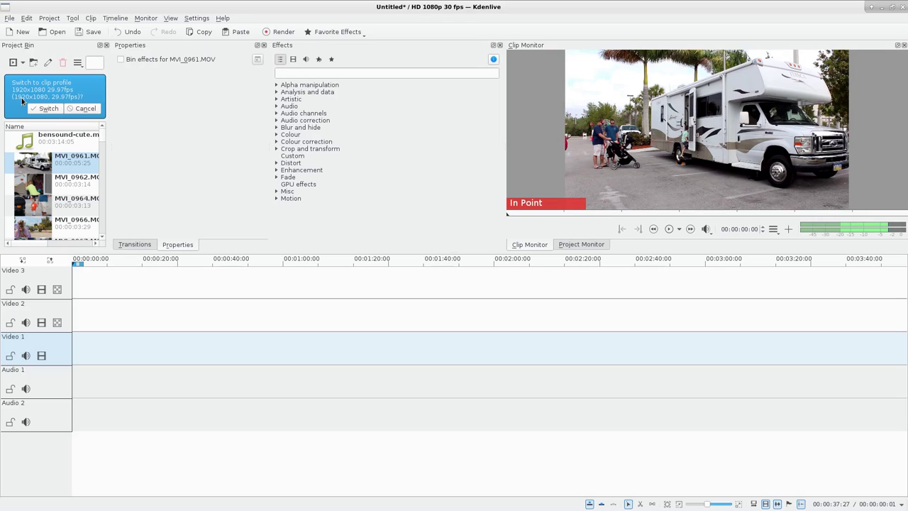
left_click(46, 109)
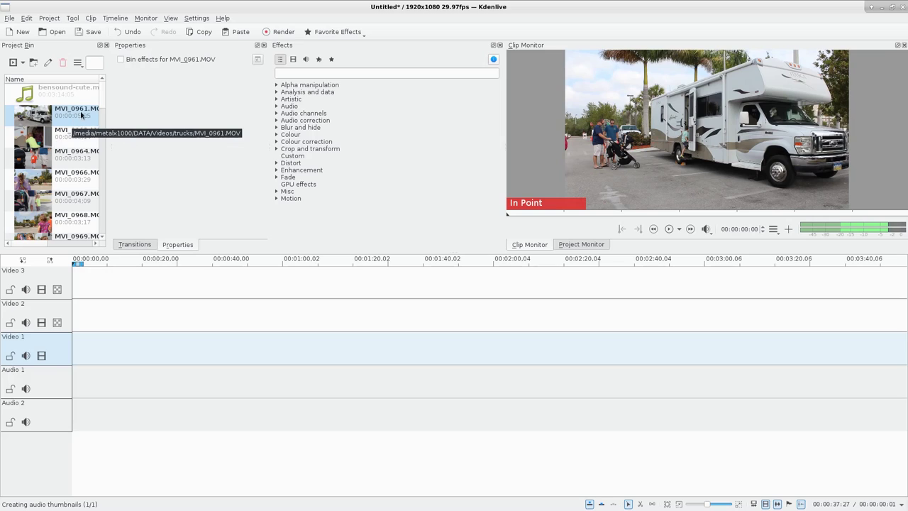
Step: Widen the project bin until the Date column shows and sort the clips by date, newest first
scroll(101, 120, "down", 2)
scroll(102, 163, "up", 3)
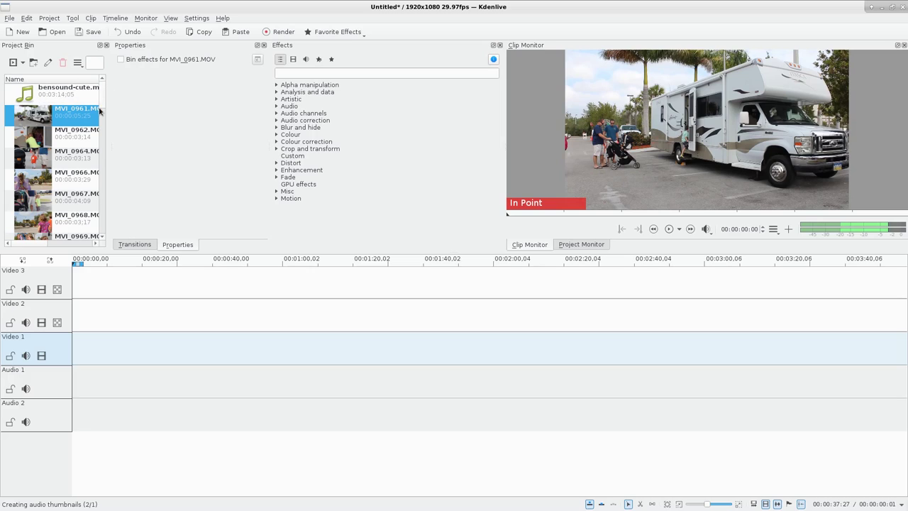
left_click_drag(99, 102, 95, 231)
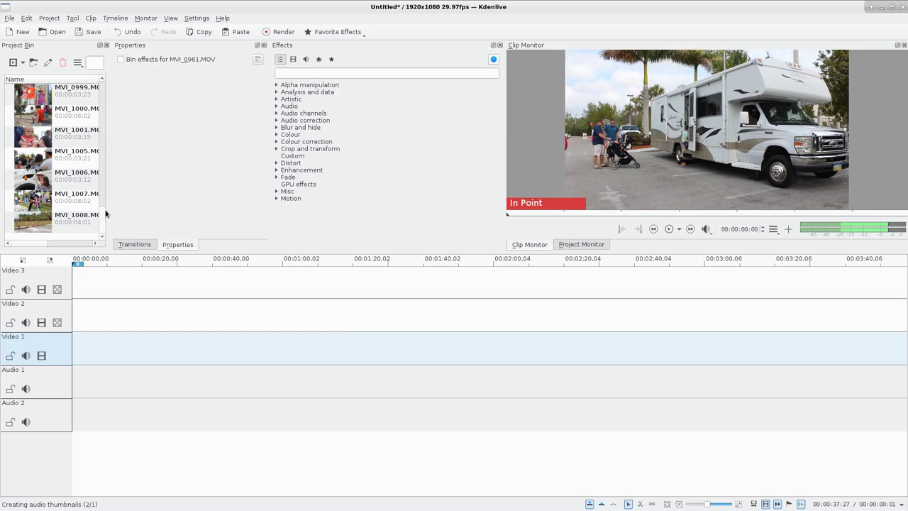
left_click_drag(110, 146, 221, 126)
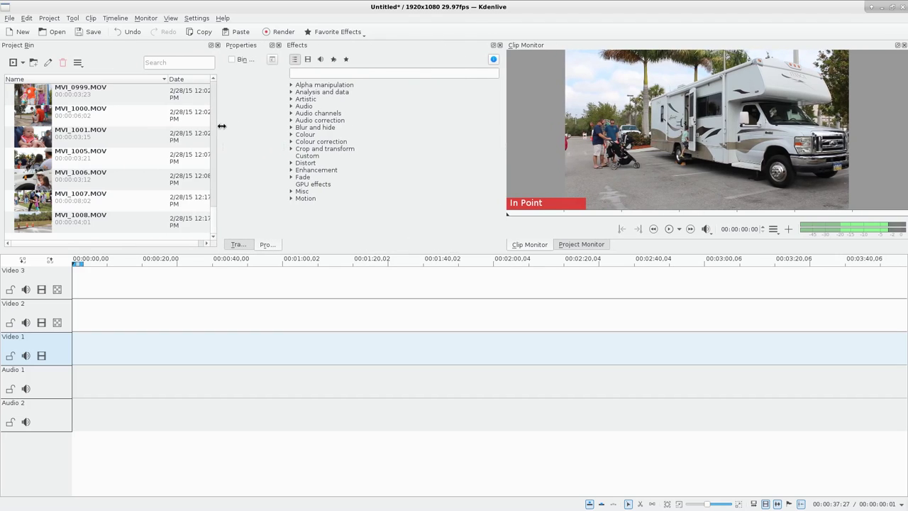
left_click(135, 81)
left_click(203, 81)
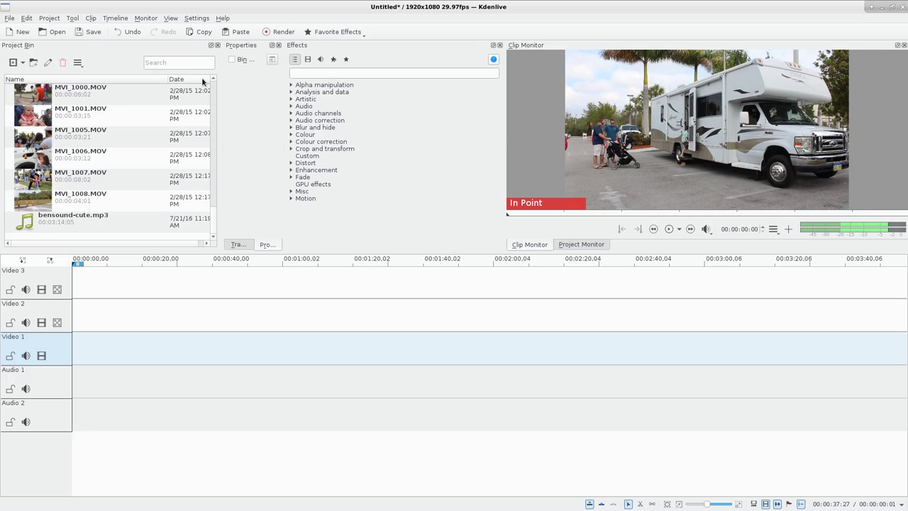
left_click(205, 82)
left_click_drag(214, 225, 93, 238)
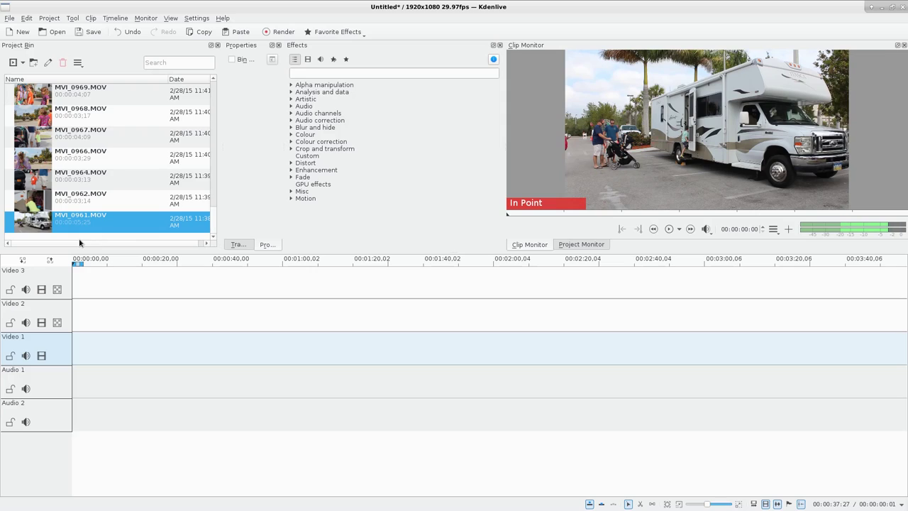
right_click(78, 240)
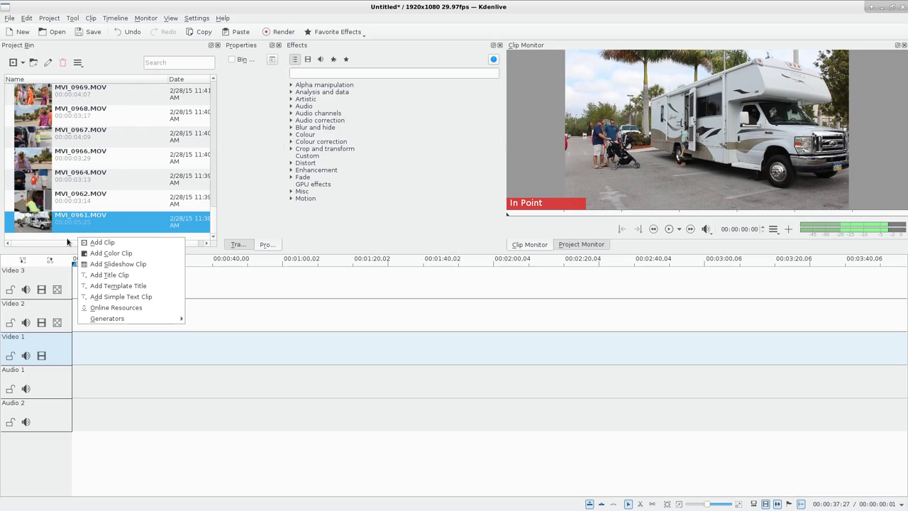
mouse_move(118, 324)
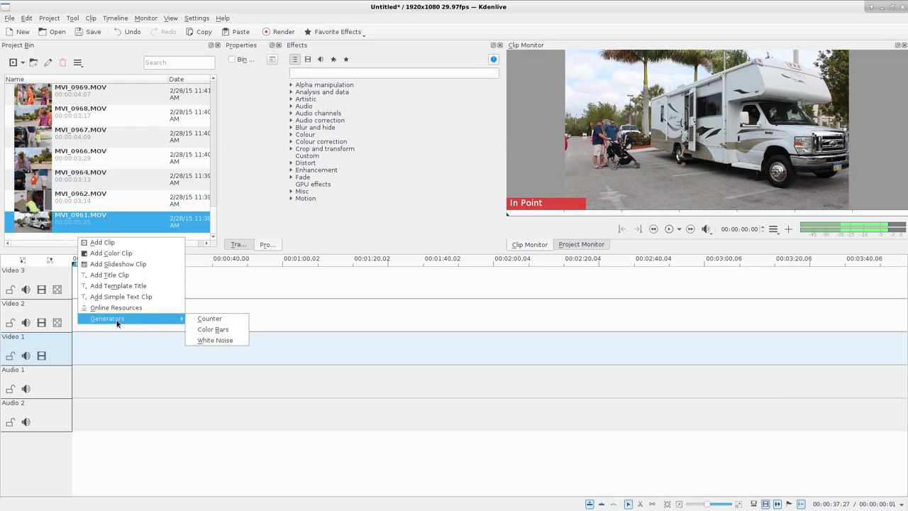
Step: Create a folder named "scene1" in the project bin
left_click(34, 62)
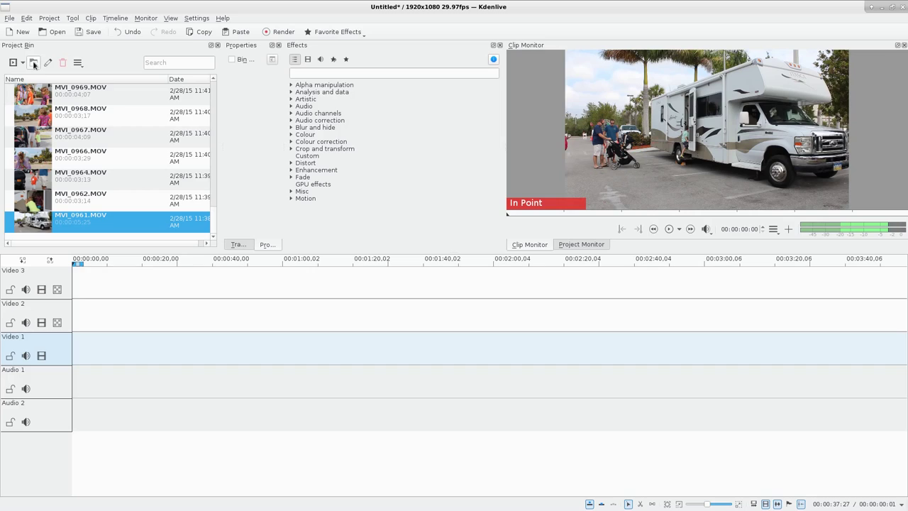
scroll(60, 123, "down", 1)
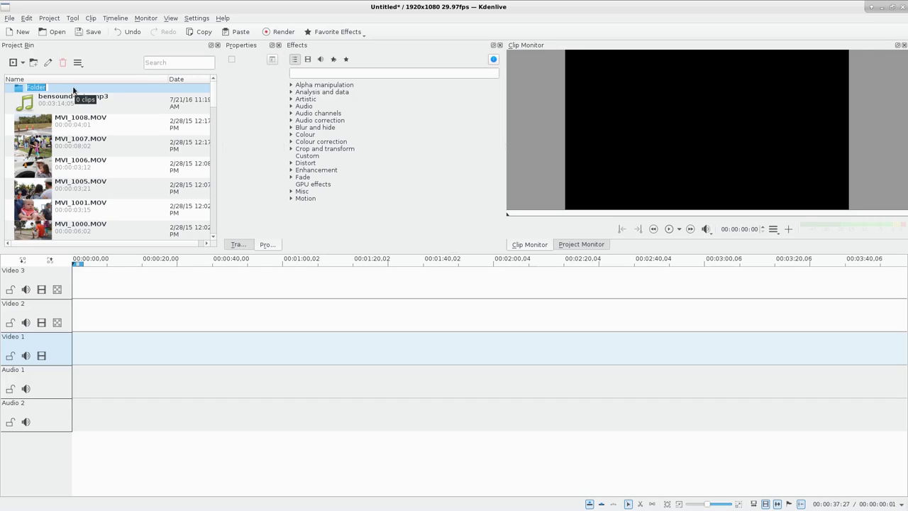
type("scene1")
key("Return")
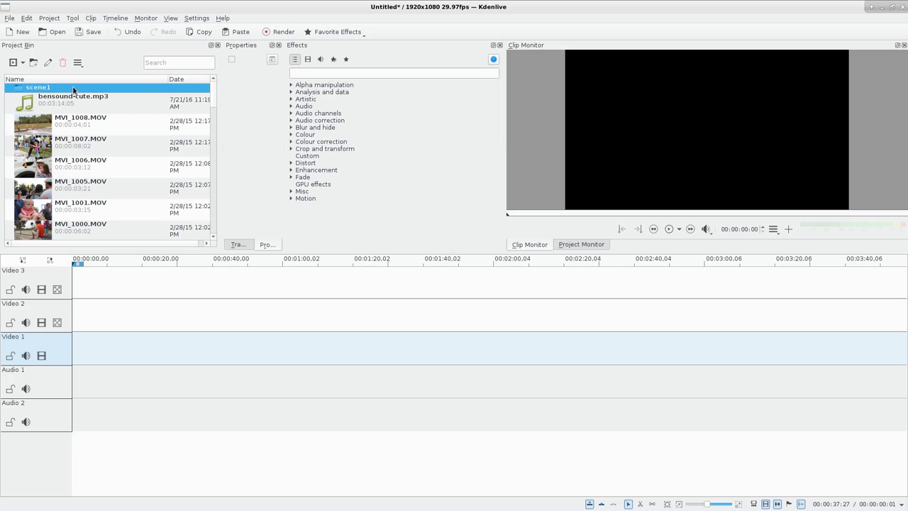
Step: Move the clips MVI_1005.MOV through MVI_1008.MOV into the scene1 folder and check the folder's contents
left_click(71, 127)
left_click(73, 194, "shift")
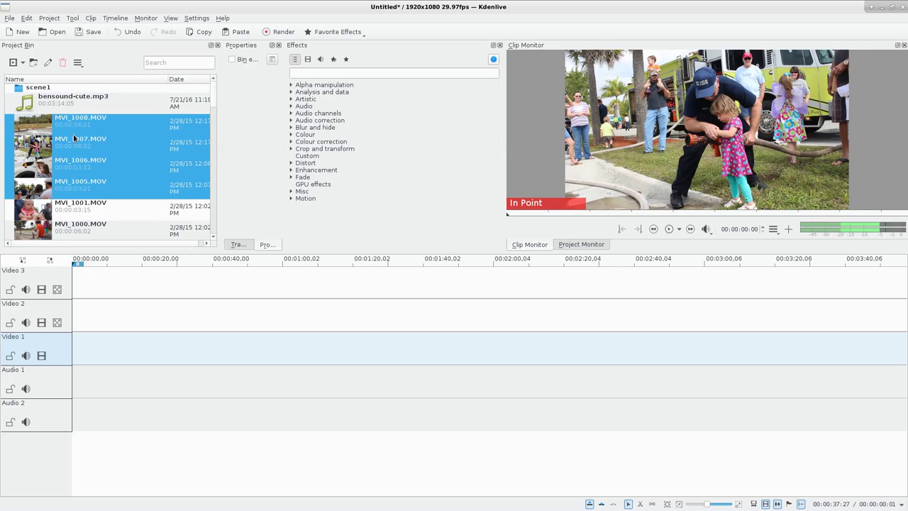
left_click_drag(73, 138, 39, 90)
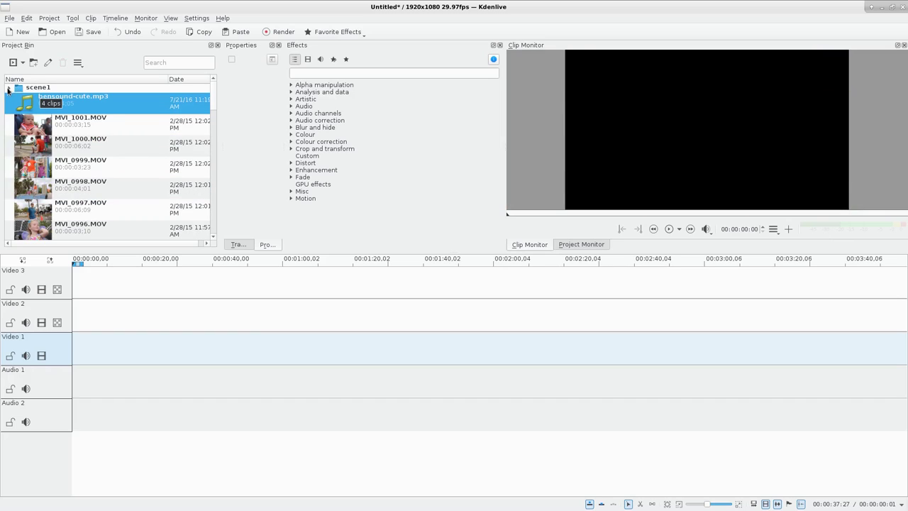
left_click(8, 89)
left_click(8, 89)
Step: Widen the Properties panel on both sides, narrowing the Effects panel and the project bin
left_click(178, 63)
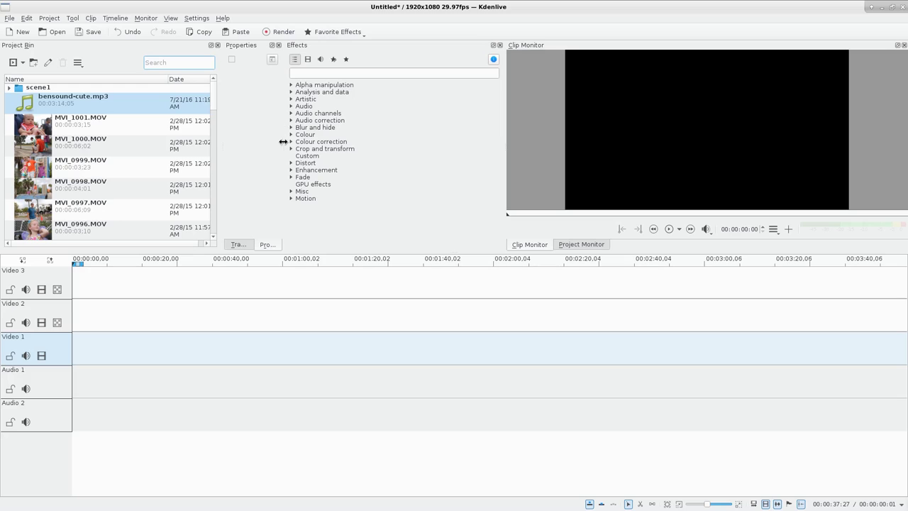
left_click_drag(285, 142, 355, 141)
left_click_drag(370, 47, 362, 67)
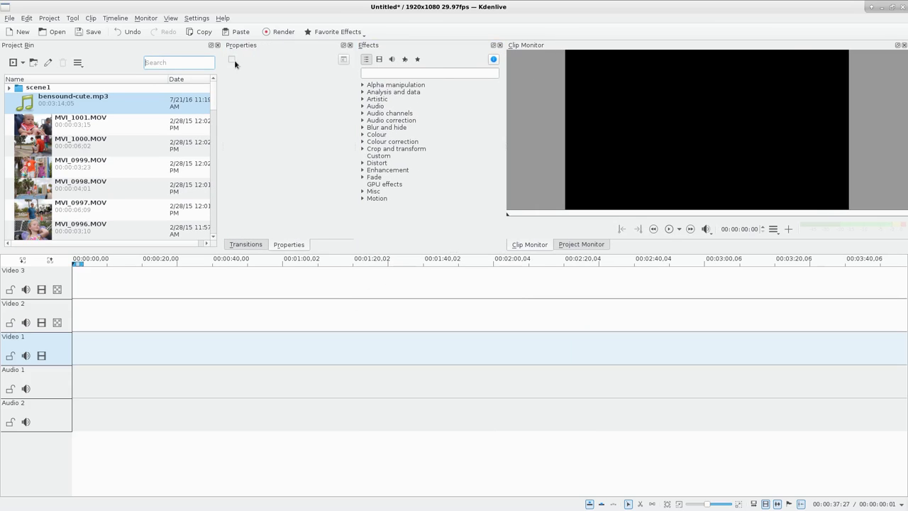
left_click_drag(223, 147, 122, 144)
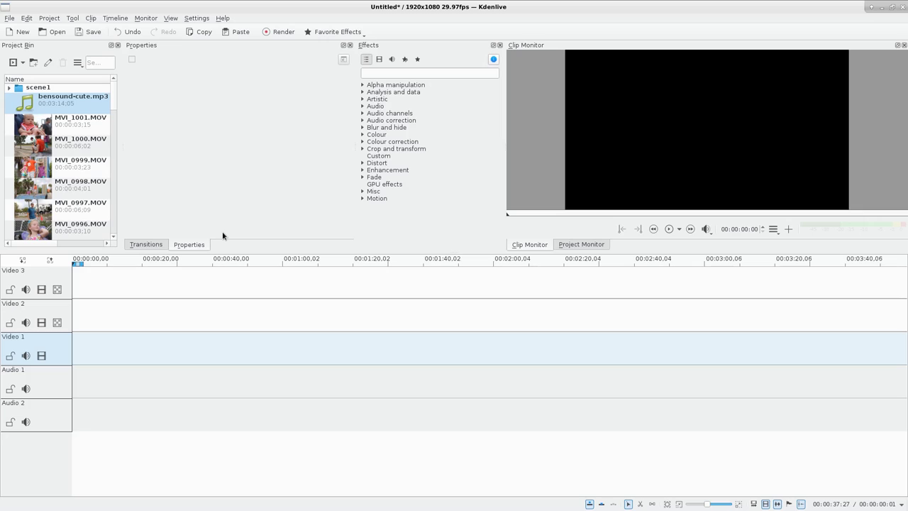
Step: Examine the Transitions list and the Properties panel by alternating between them, ending on Properties
left_click(162, 249)
left_click(189, 248)
left_click(149, 248)
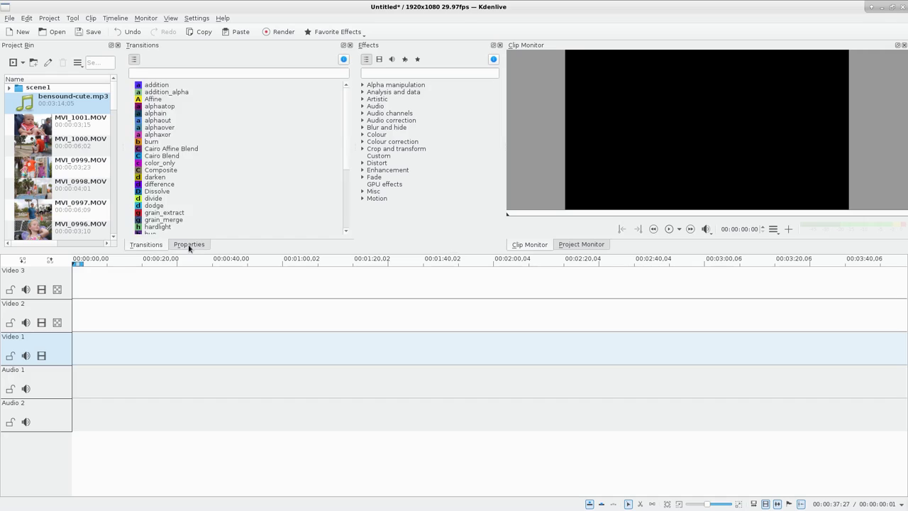
left_click(188, 245)
left_click(148, 244)
left_click(188, 245)
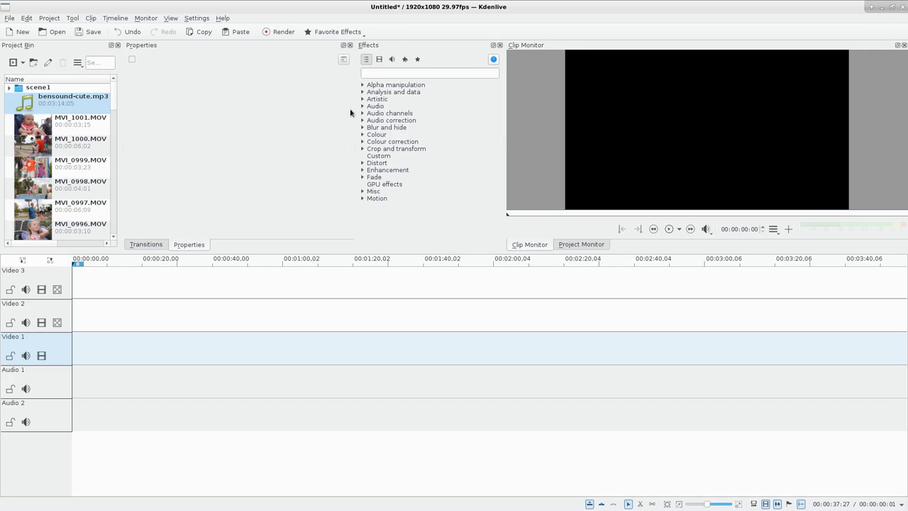
Step: Widen the Effects panel slightly, then float it as a separate window and dock it back in place
left_click_drag(354, 113, 333, 116)
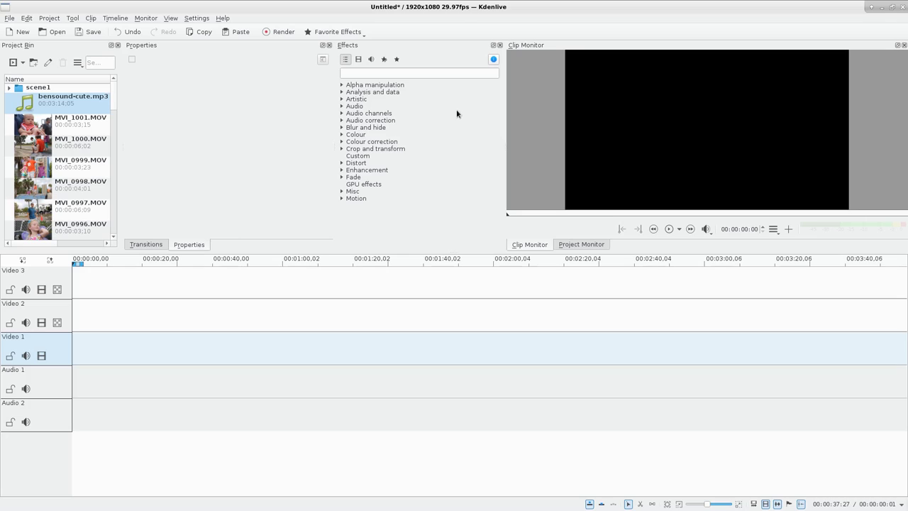
left_click(493, 45)
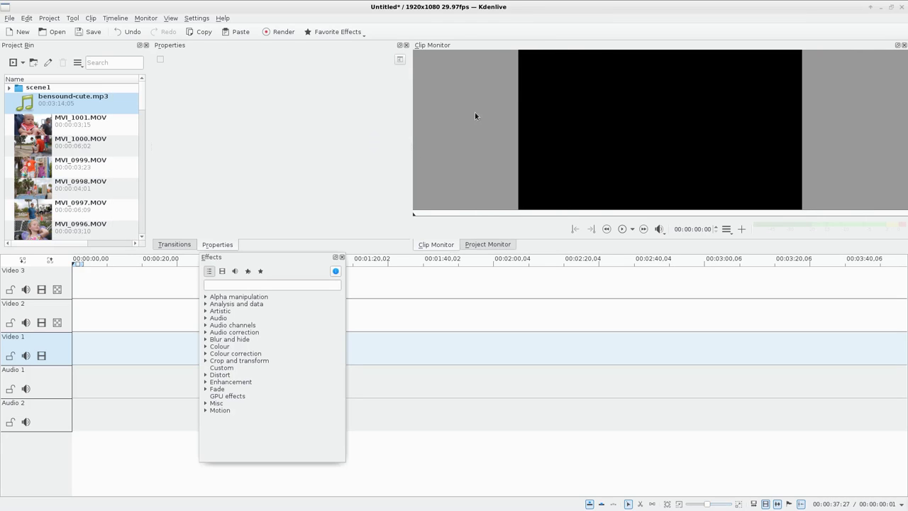
left_click(335, 257)
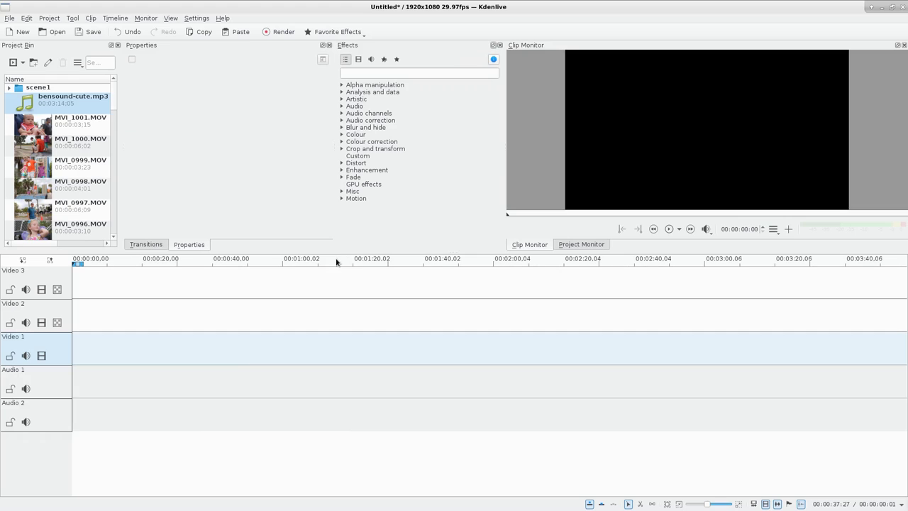
Step: Move the Clip Monitor between the Properties and Effects panels, and group it with the Project Monitor again
mouse_move(396, 46)
left_mouse_down()
mouse_move(270, 206)
mouse_move(402, 73)
mouse_move(407, 54)
left_mouse_up()
left_click_drag(593, 46, 564, 201)
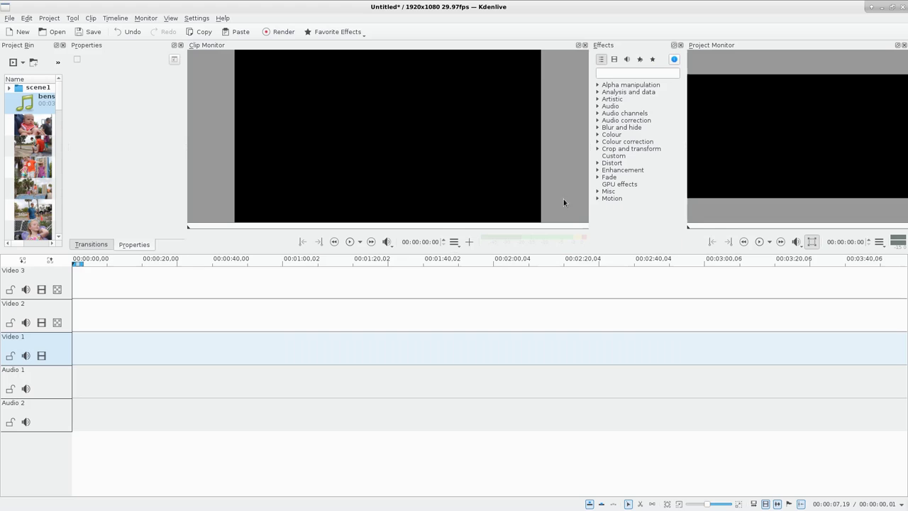
left_click(578, 46)
left_click(578, 46)
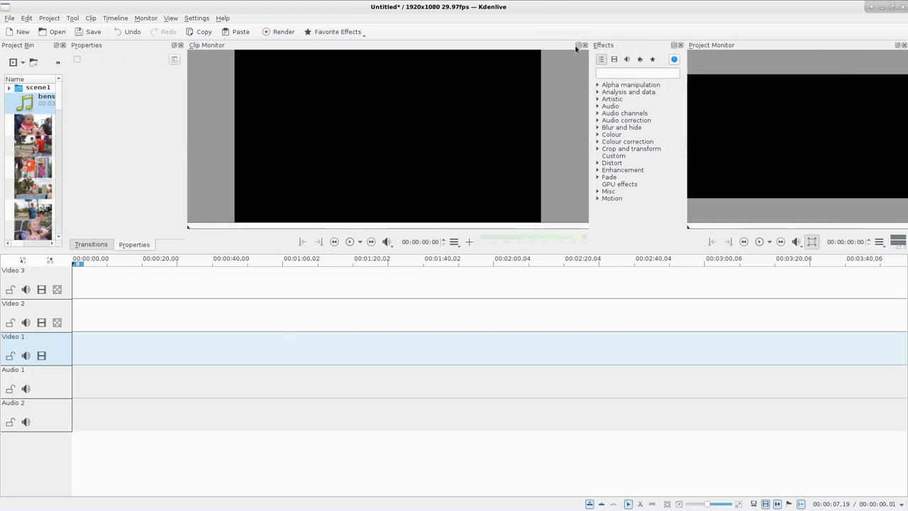
left_click_drag(504, 48, 608, 205)
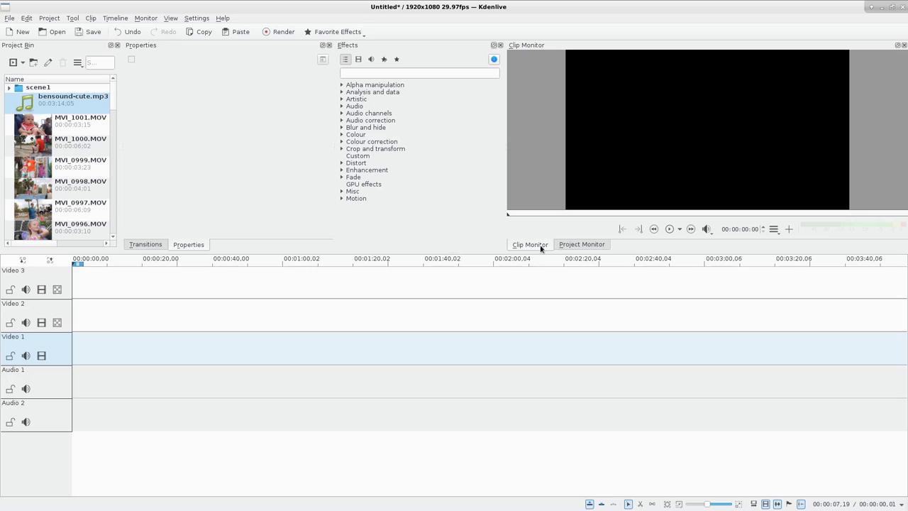
Step: Look at the Project Monitor, return to the Clip Monitor and preview MVI_1000.MOV there
left_click(578, 247)
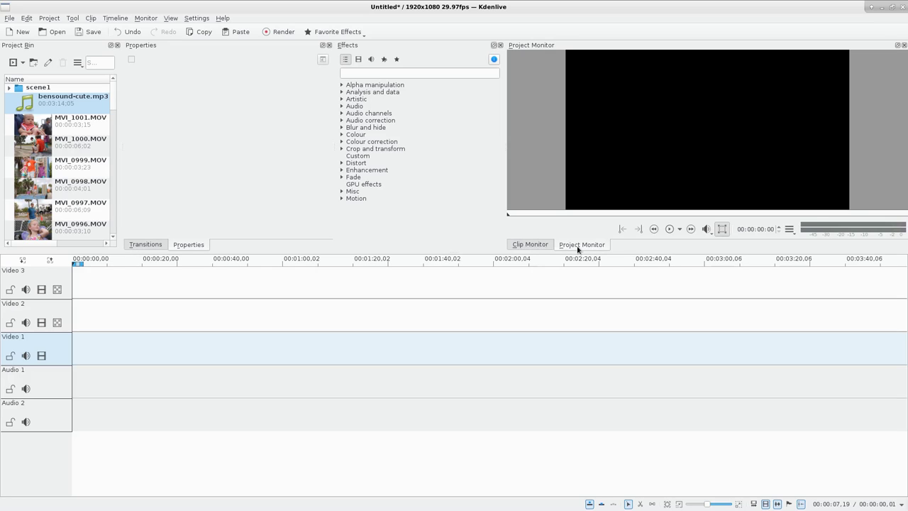
left_click(541, 247)
left_click(72, 147)
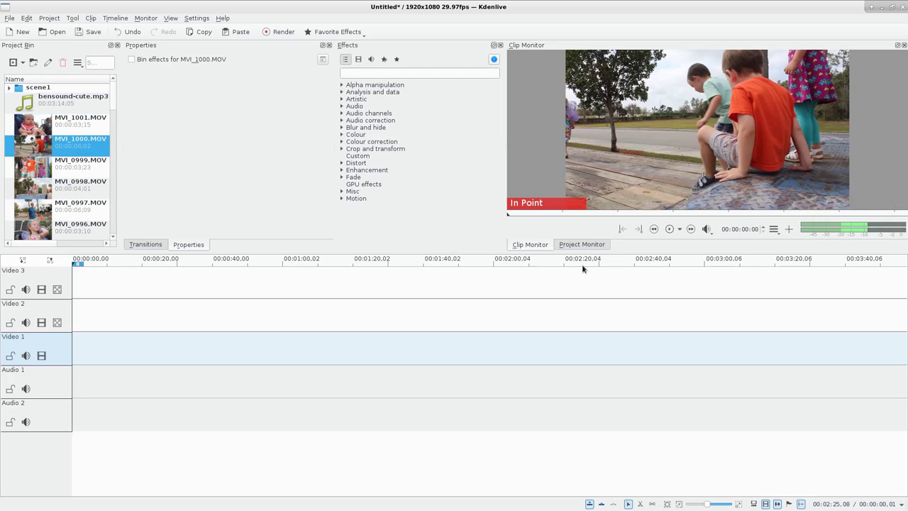
Step: Place MVI_1000.MOV, MVI_0999.MOV and MVI_0998.MOV together at the start of Video 1 and bring the playhead to the last clip's end
left_click(582, 246)
left_click(80, 183, "shift")
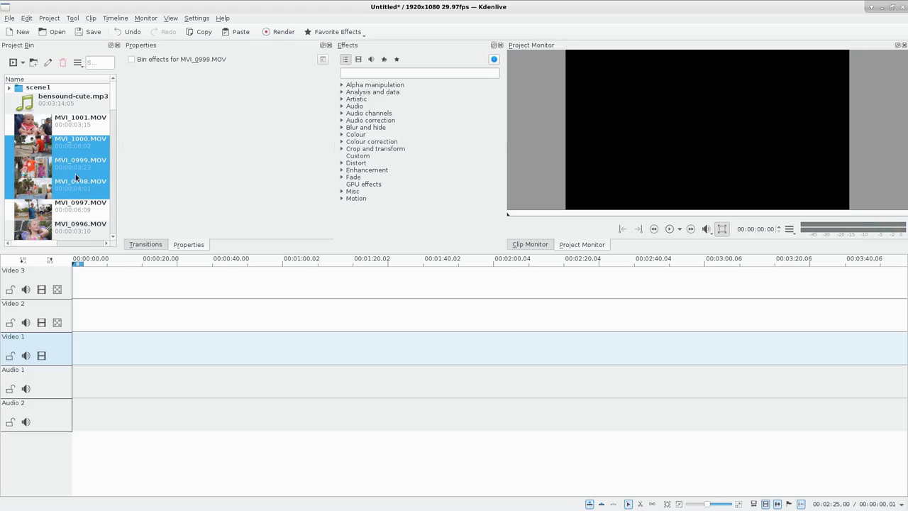
left_click_drag(76, 174, 74, 347)
left_click_drag(78, 313, 125, 314)
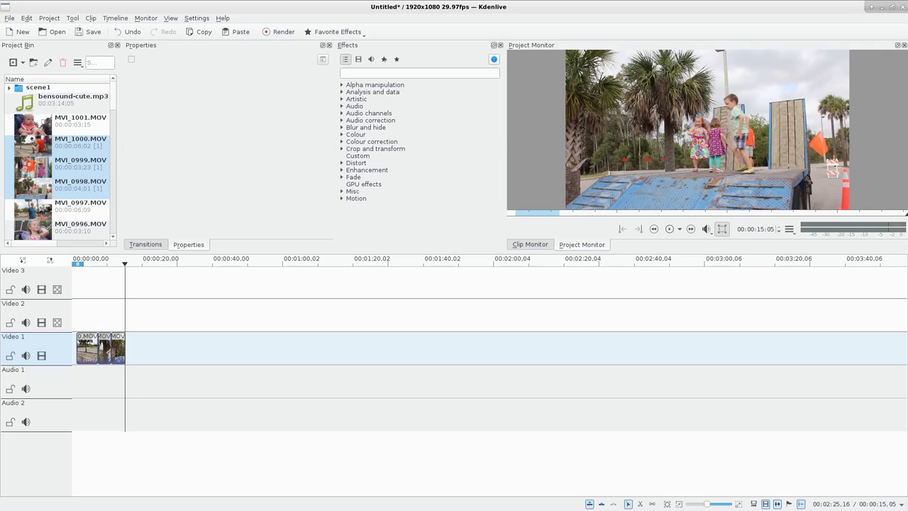
Step: View the Project Monitor full screen and as a floating window, and dock it back with the Clip Monitor
double_click(682, 127)
double_click(682, 127)
left_click_drag(660, 47, 364, 275)
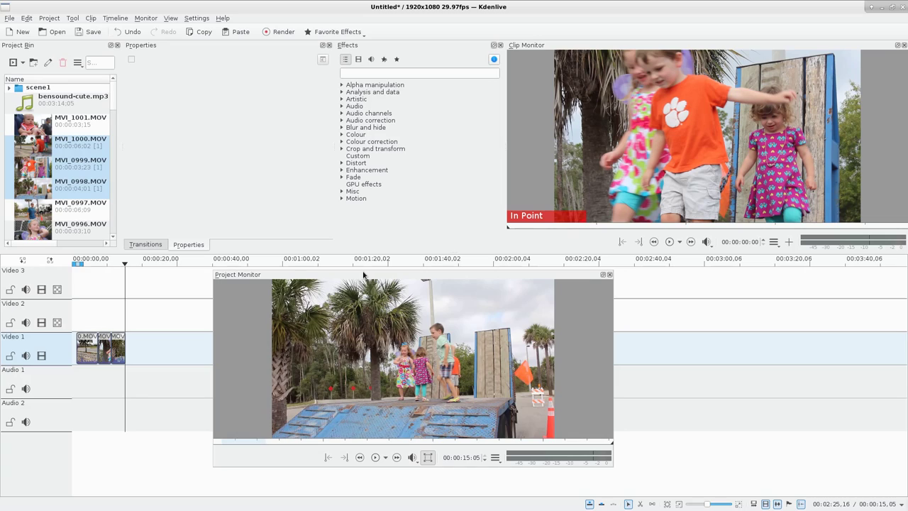
left_click(606, 276)
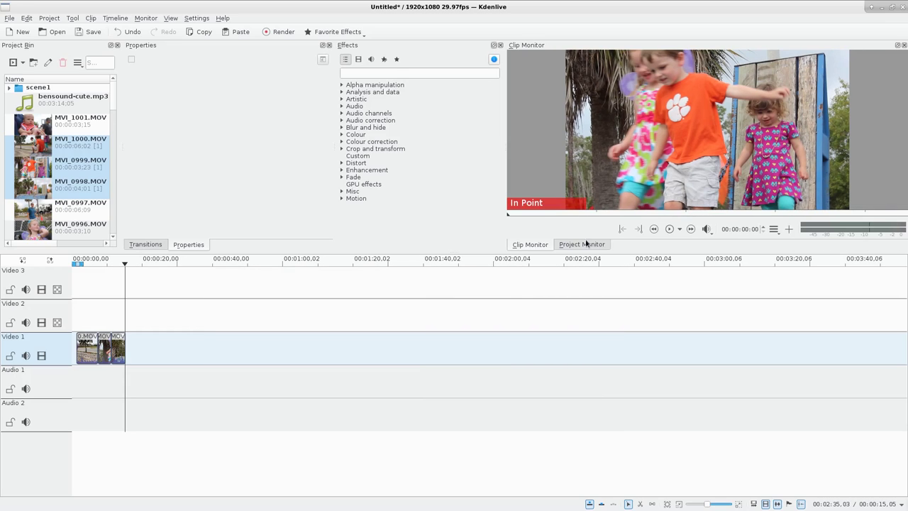
left_click(586, 244)
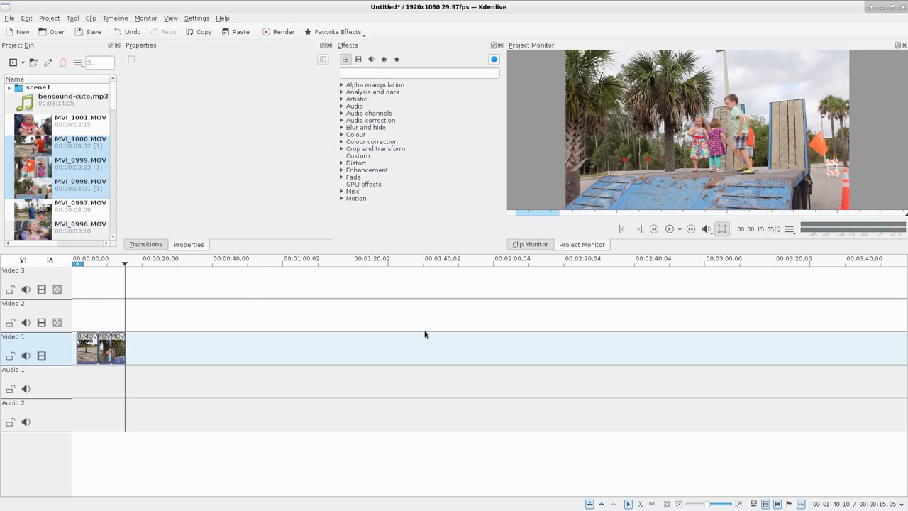
Step: Play the start of the timeline in the Project Monitor and look through the monitor's playback, volume and view options
left_click_drag(74, 294, 82, 302)
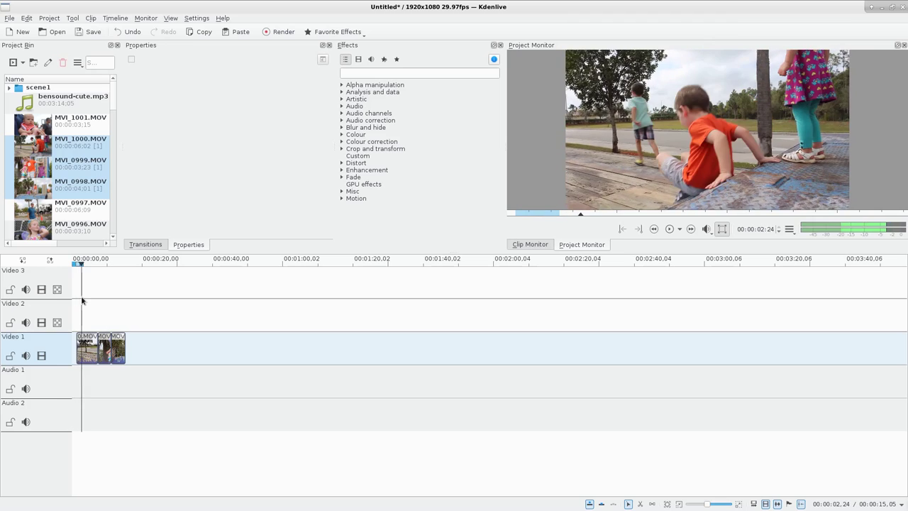
key("space")
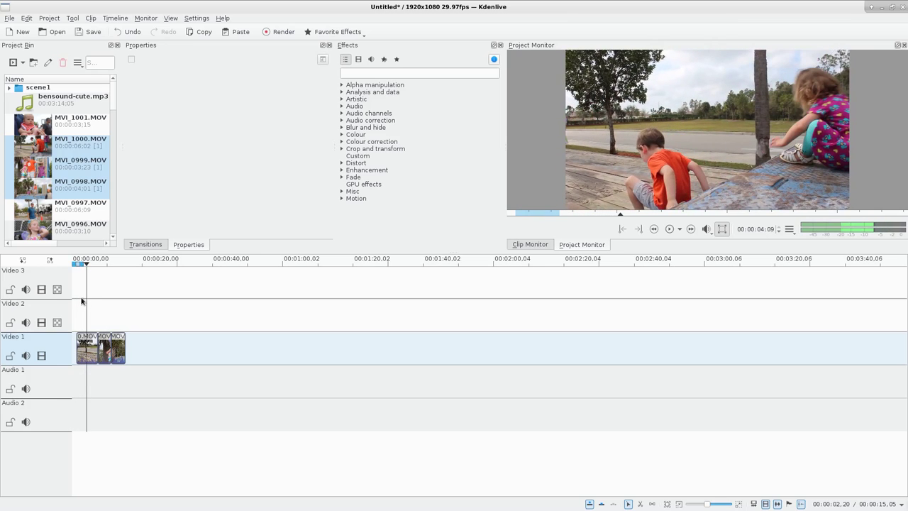
left_click(679, 229)
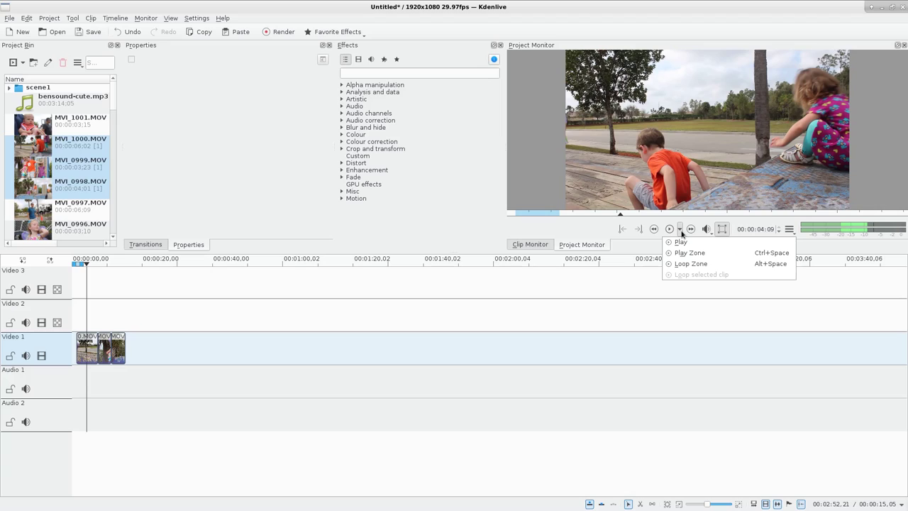
left_click(682, 233)
left_click(709, 232)
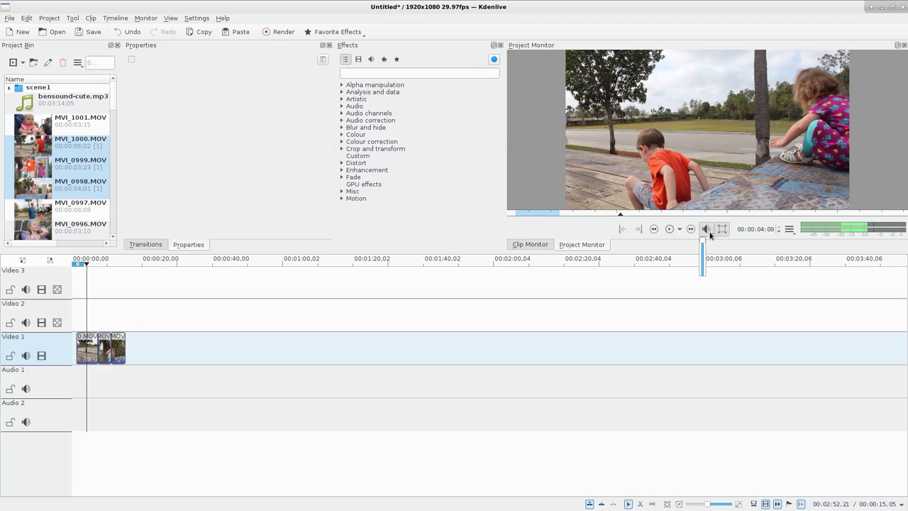
left_click(710, 233)
left_click(792, 230)
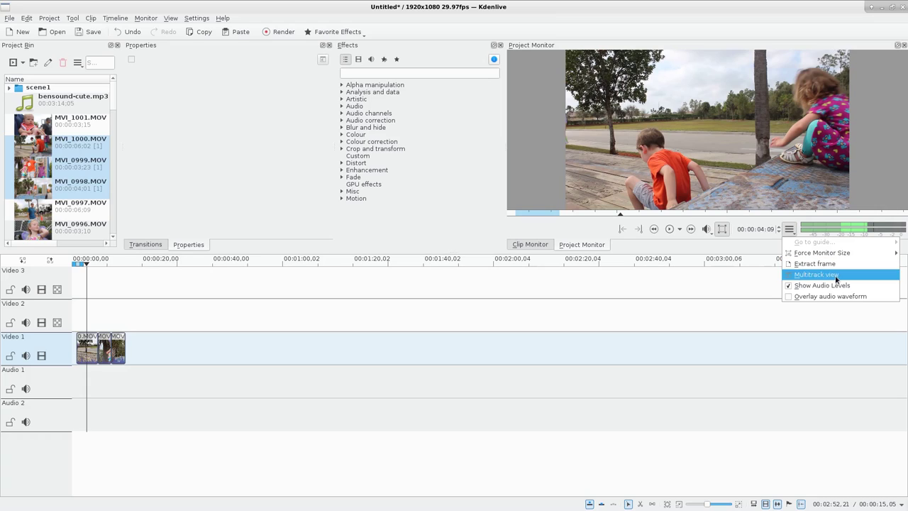
left_click(301, 320)
Step: Move MVI_0998.MOV from Video 1 to Video 2 so it overlaps MVI_1000.MOV, and preview the overlap in the Project Monitor
left_click_drag(118, 337, 83, 308)
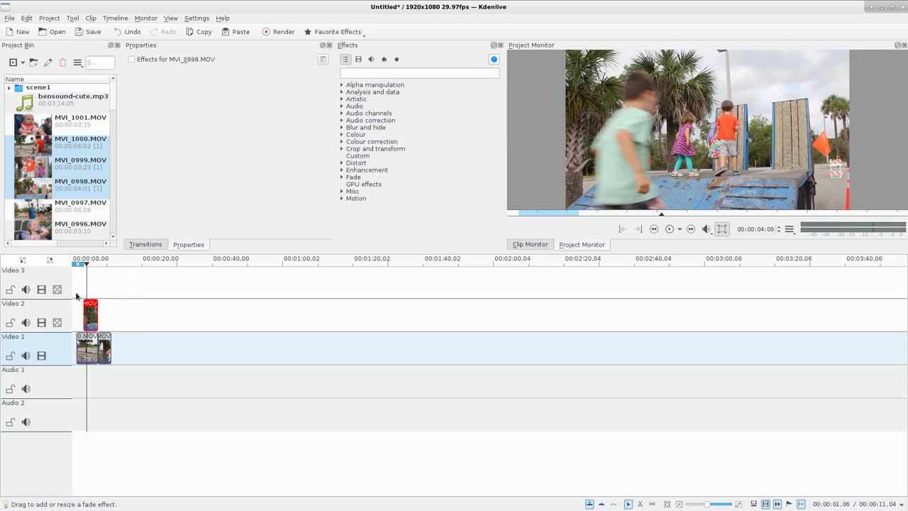
left_click(79, 295)
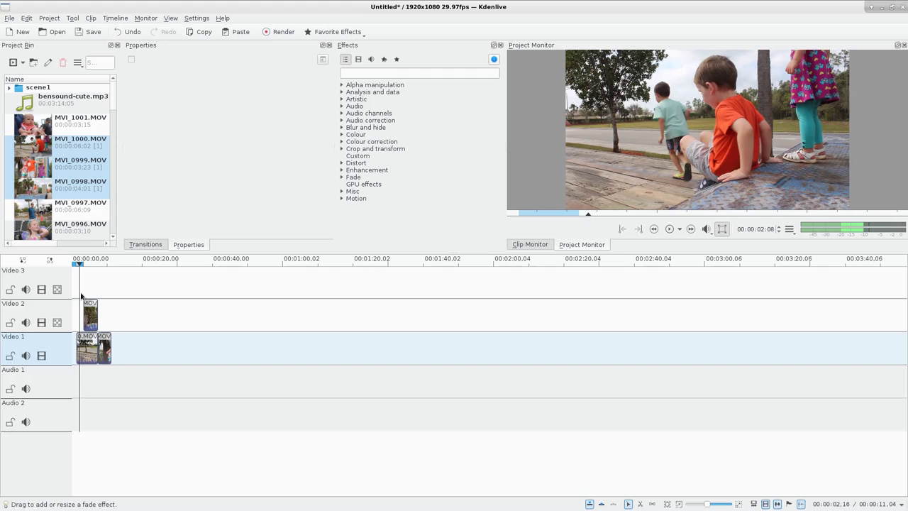
left_click(86, 293)
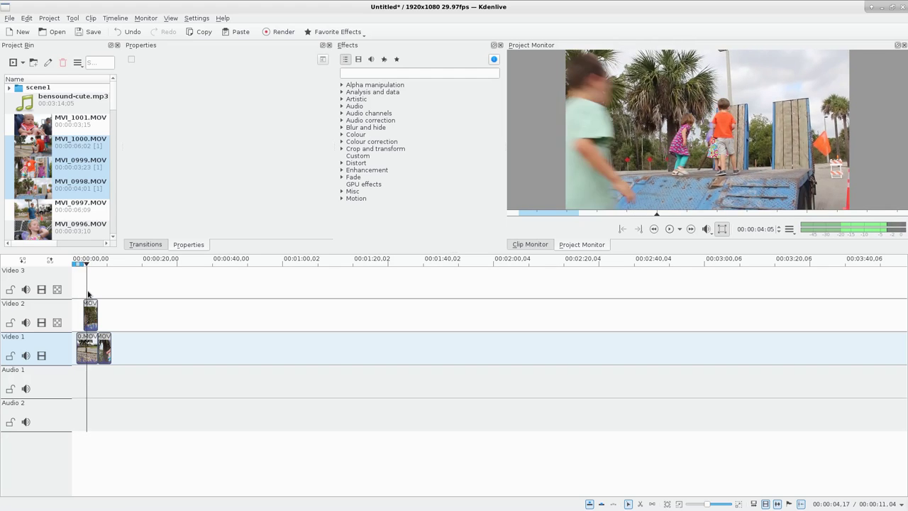
left_click(79, 293)
key("space")
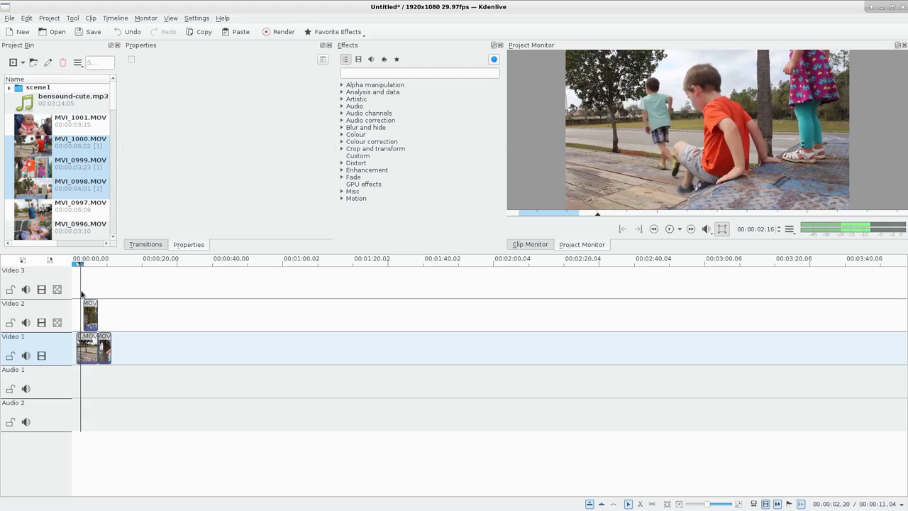
key("space")
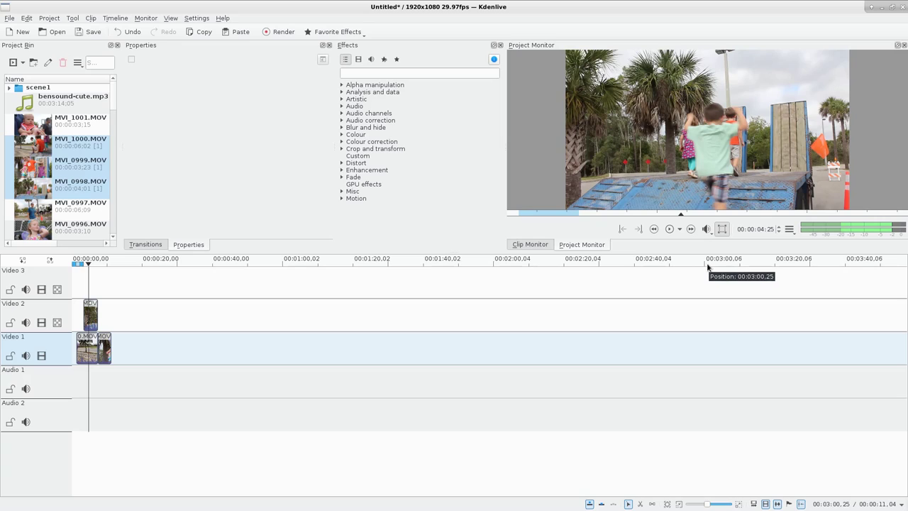
Step: Turn on Multitrack view in the Project Monitor and move MVI_0999.MOV to Video 3, directly above MVI_0998.MOV
left_click(790, 229)
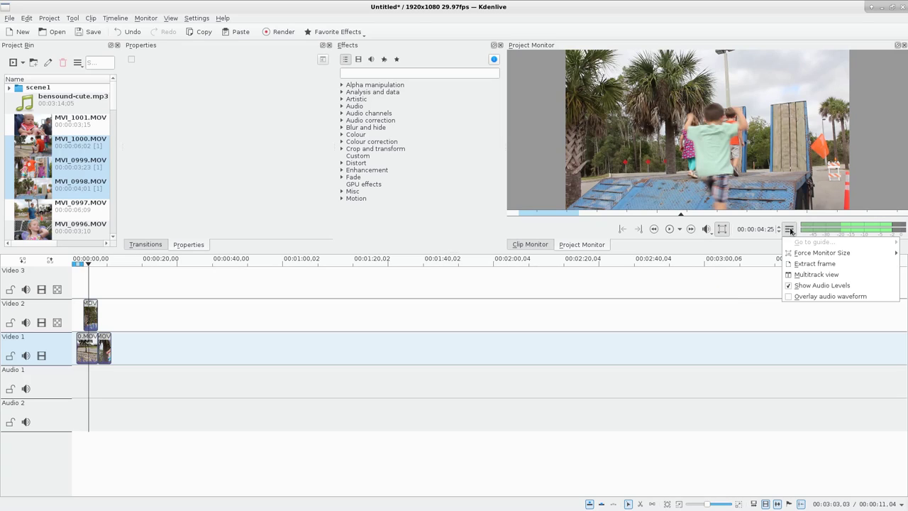
left_click(809, 275)
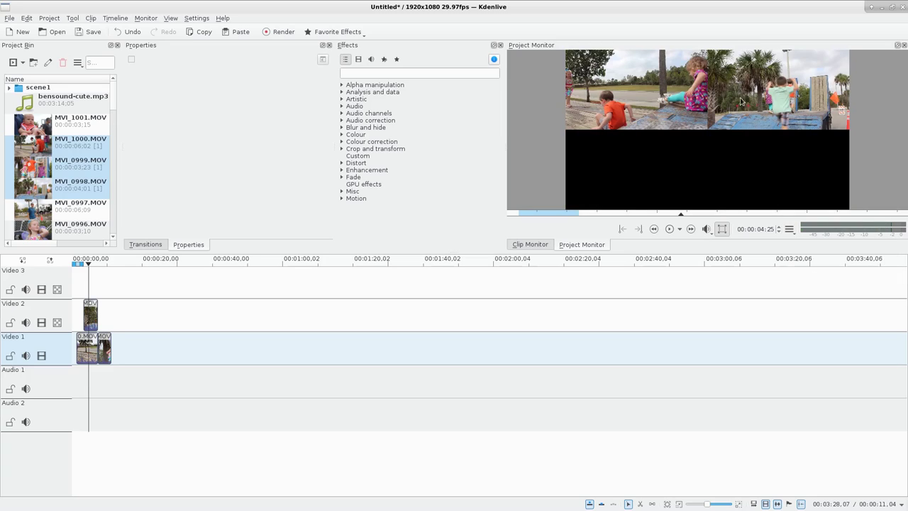
left_click(105, 347)
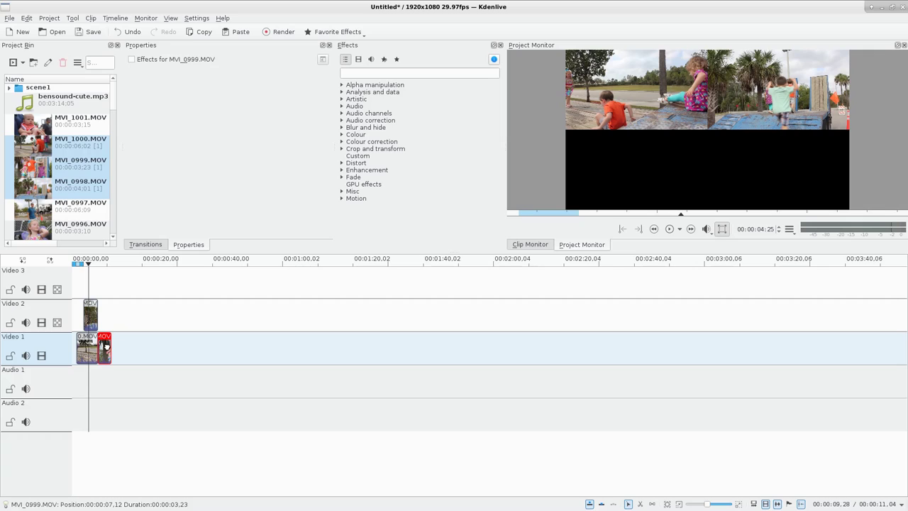
left_click_drag(105, 346, 91, 277)
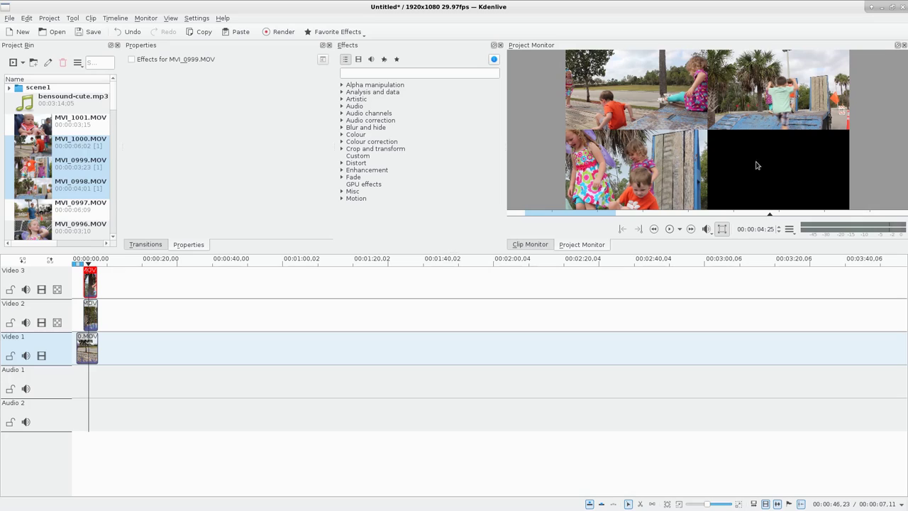
Step: Turn off Multitrack view and play the stacked clips, watching the audio levels in the Project Monitor
left_click(789, 229)
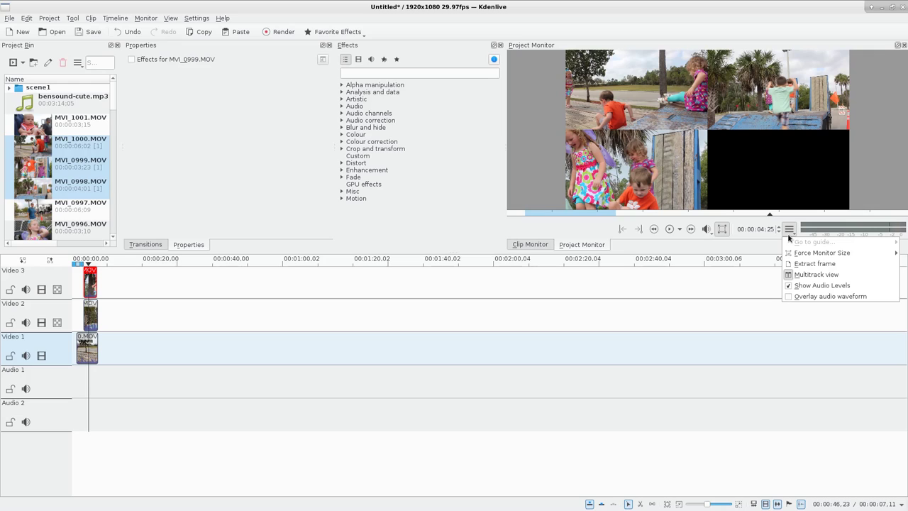
left_click(801, 275)
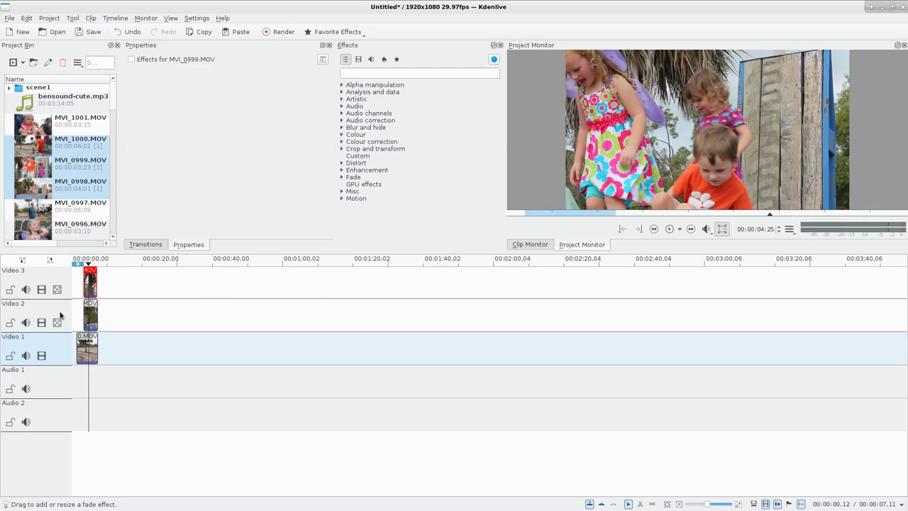
left_click(77, 317)
key("space")
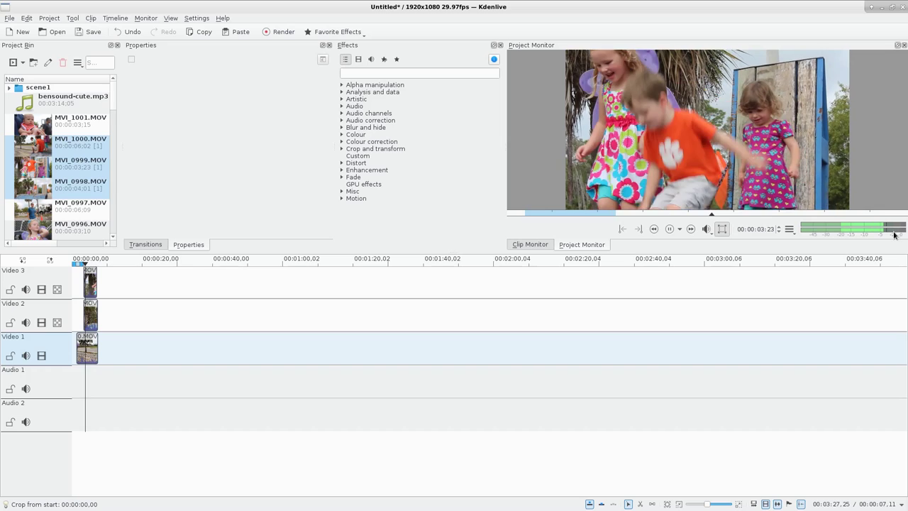
key("space")
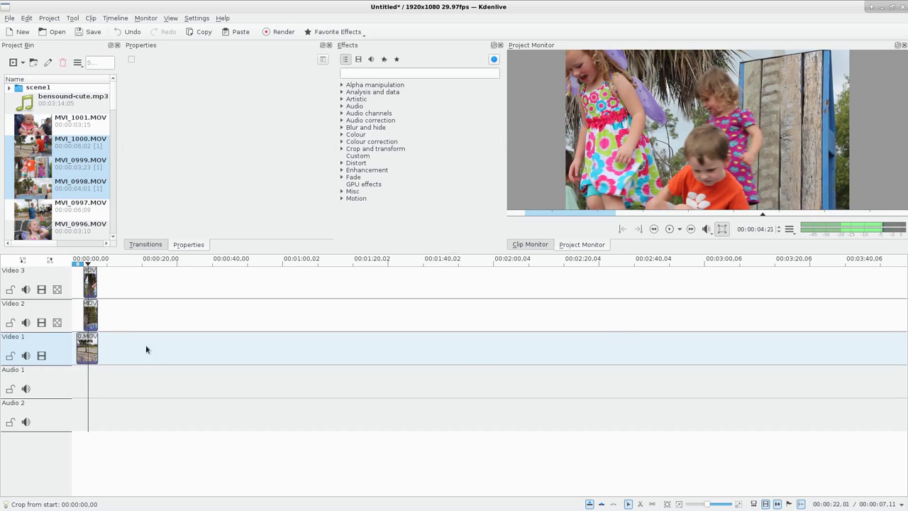
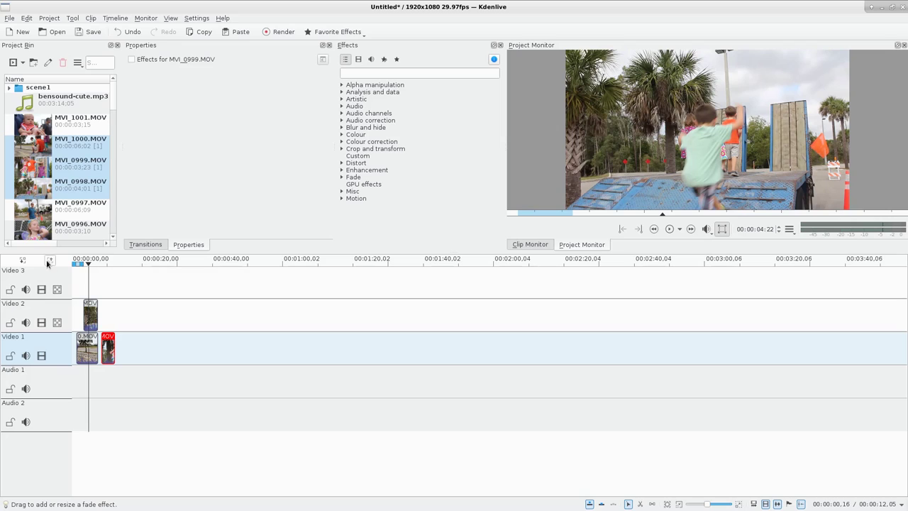
Step: Try the smaller timeline track heights, down to the smallest, and return the tracks to their full height
left_click(49, 261)
left_click(49, 262)
left_click(50, 262)
left_click(49, 263)
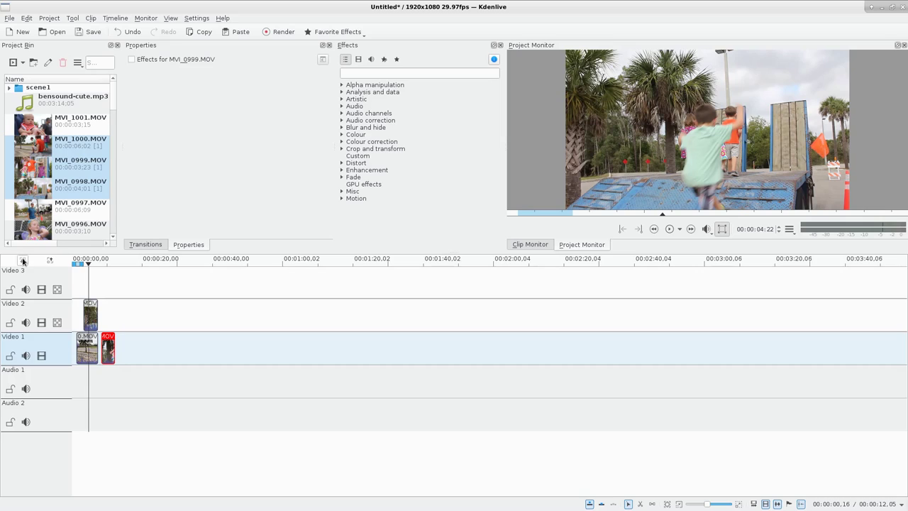
left_click(50, 262)
left_click(50, 262)
left_click(21, 262)
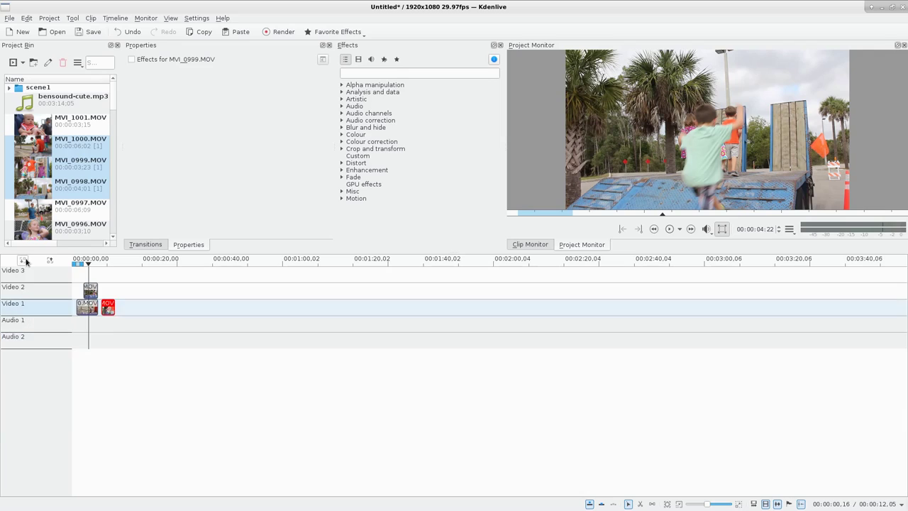
left_click(21, 262)
left_click(50, 262)
left_click(50, 263)
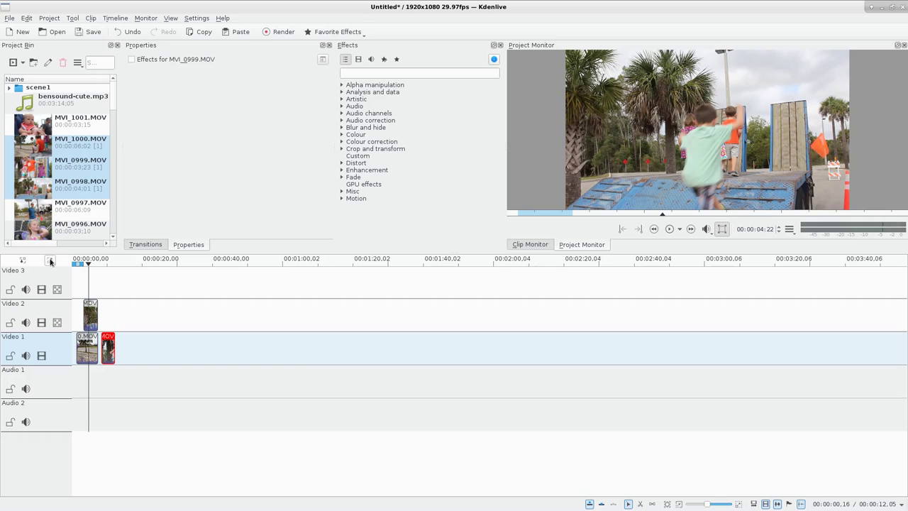
left_click(24, 262)
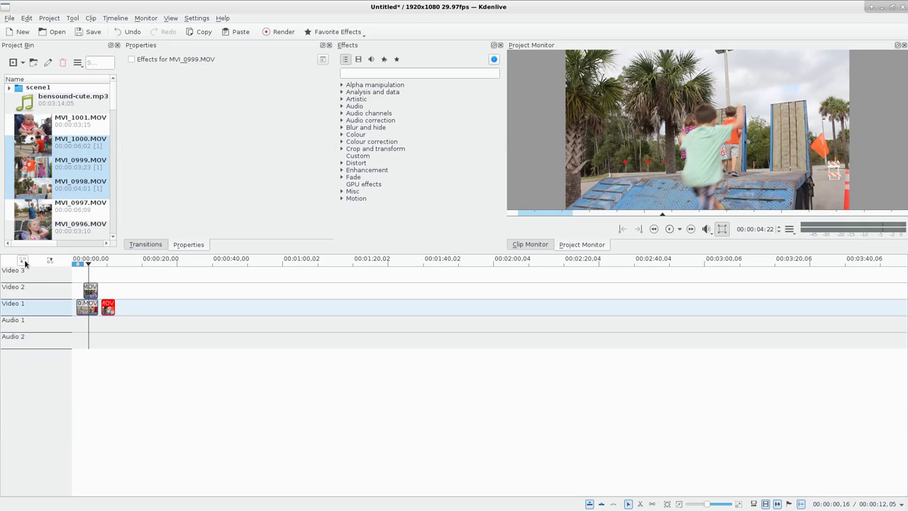
left_click(24, 261)
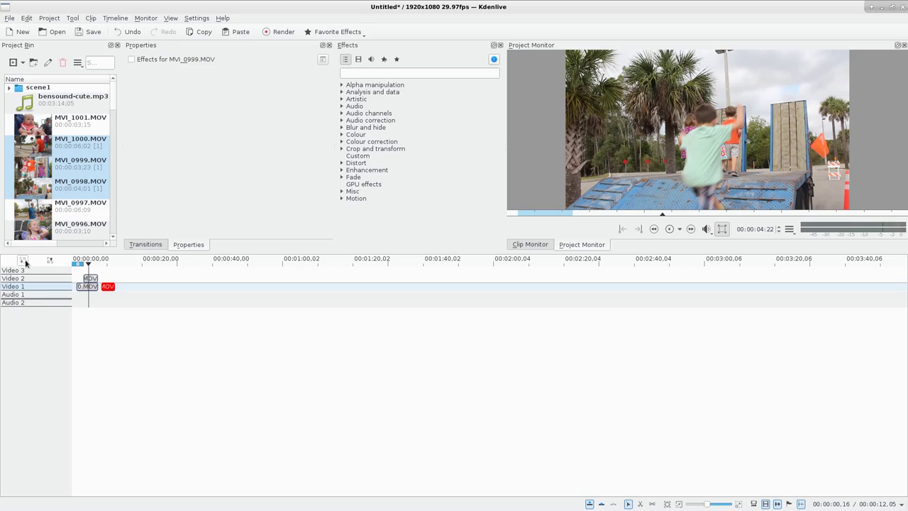
left_click(49, 261)
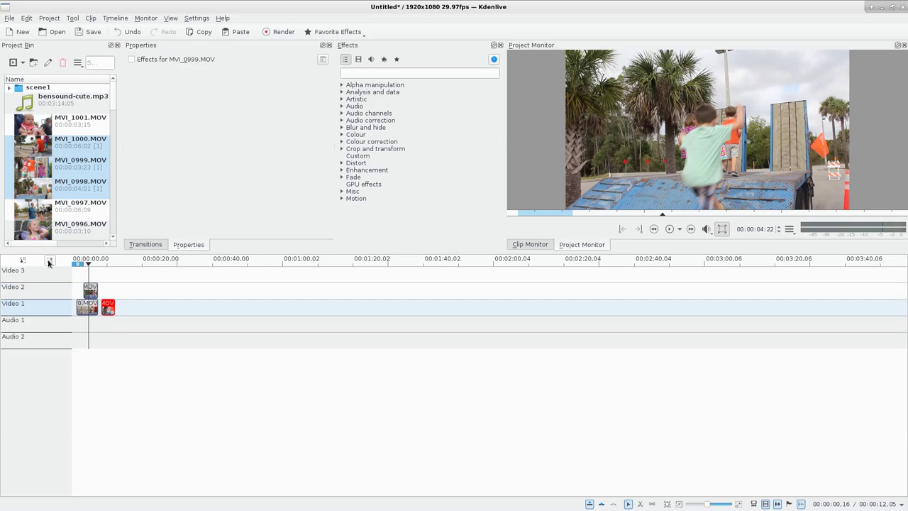
left_click(49, 261)
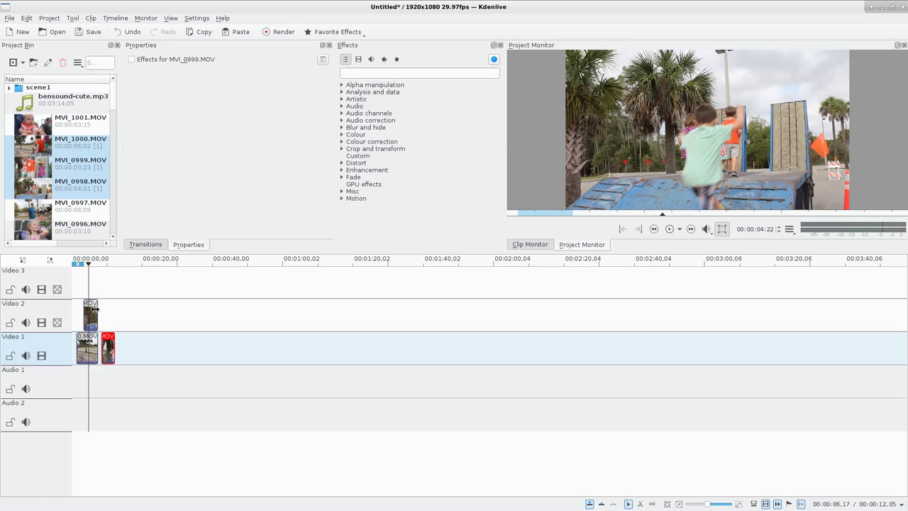
Step: Lock the Video 1 track, play the timeline from its start, and unlock the track again
left_click(27, 358)
left_click(25, 325)
left_click(10, 357)
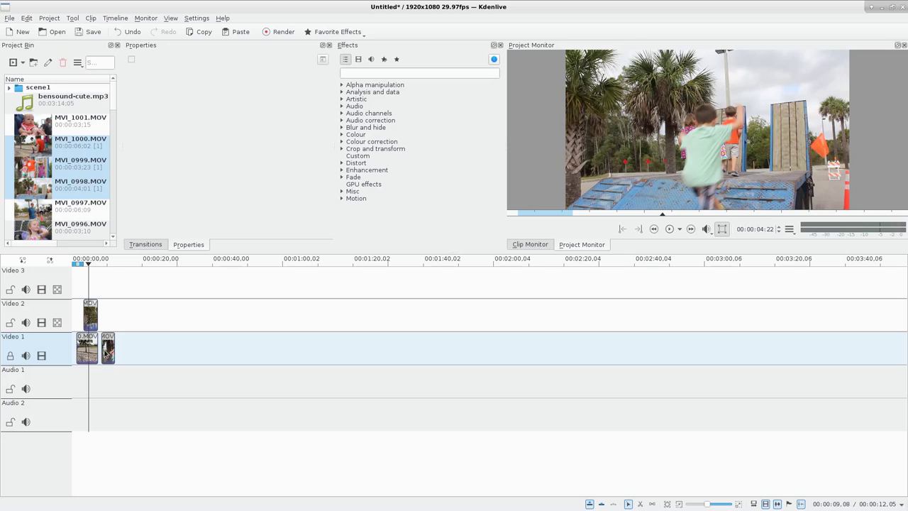
key("End")
key("Home")
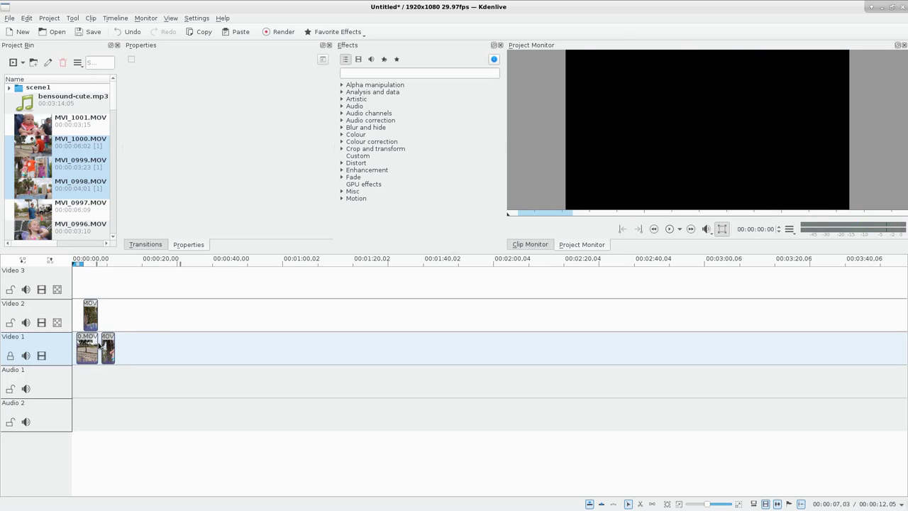
key("space")
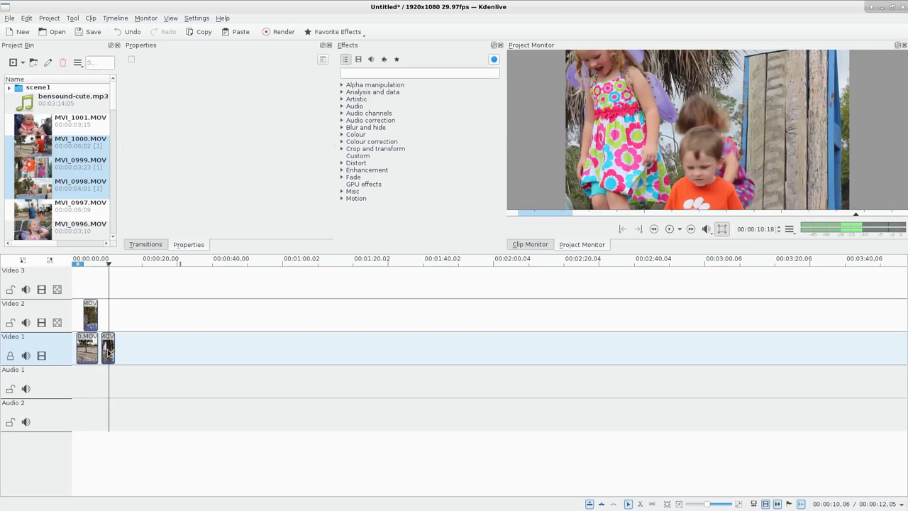
left_click(12, 357)
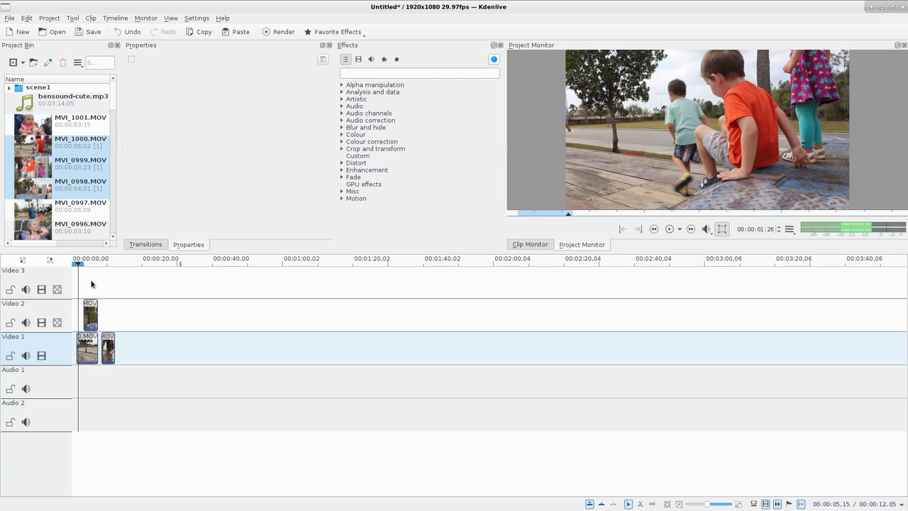
Step: Scrub to where MVI_0998.MOV overlaps MVI_1000.MOV, and turn Multitrack view on and off again in the Project Monitor
left_click_drag(80, 294, 91, 294)
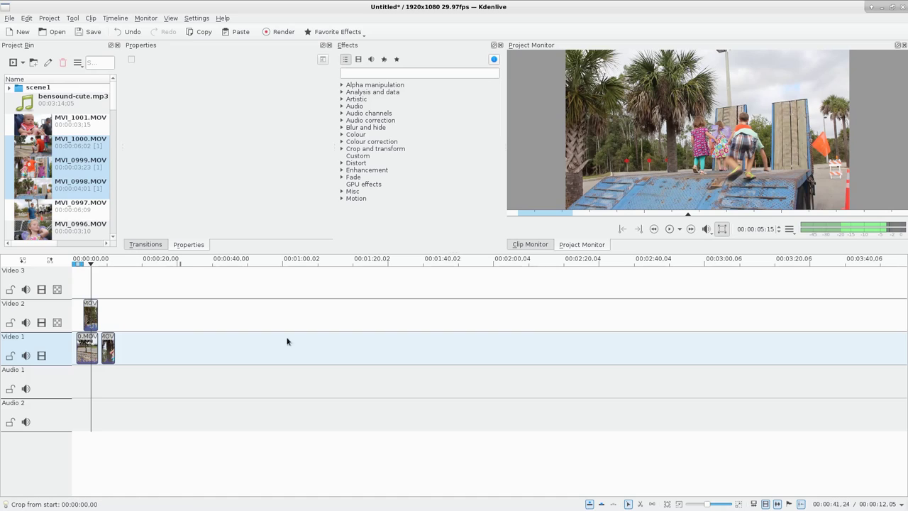
left_click(789, 229)
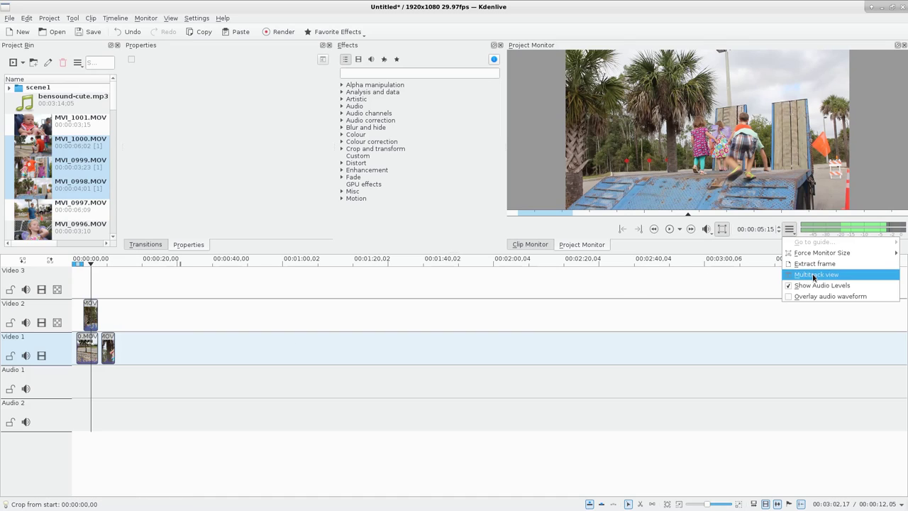
left_click(816, 275)
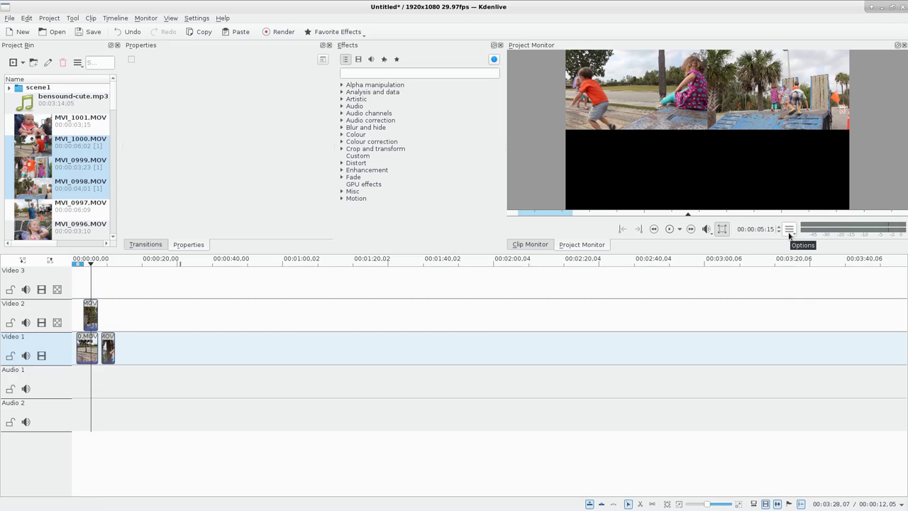
left_click(789, 231)
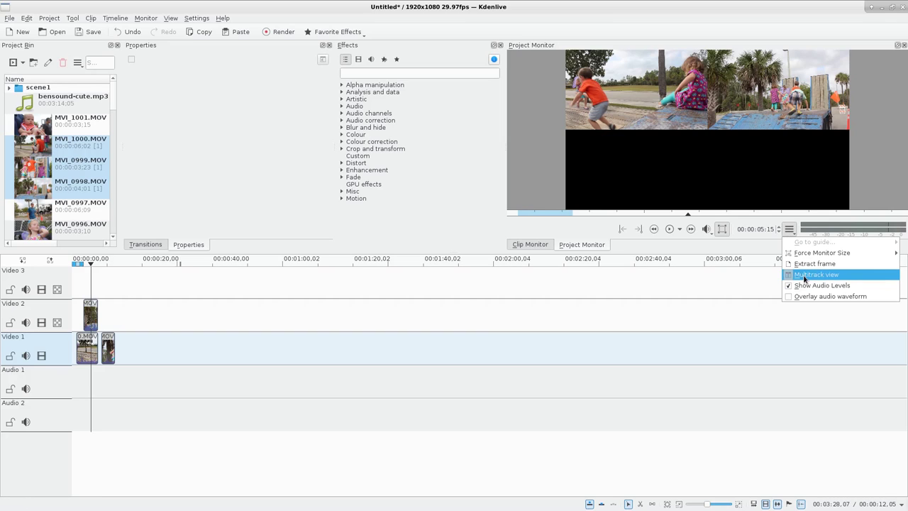
left_click(805, 278)
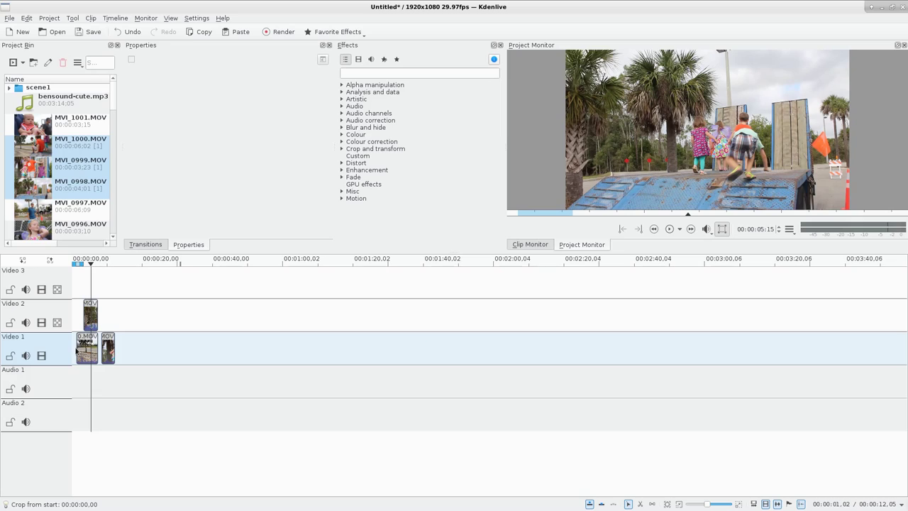
Step: Hide Video 2 while scrubbing the overlap, and move MVI_0999.MOV directly against the end of MVI_1000.MOV on Video 1
left_click(42, 323)
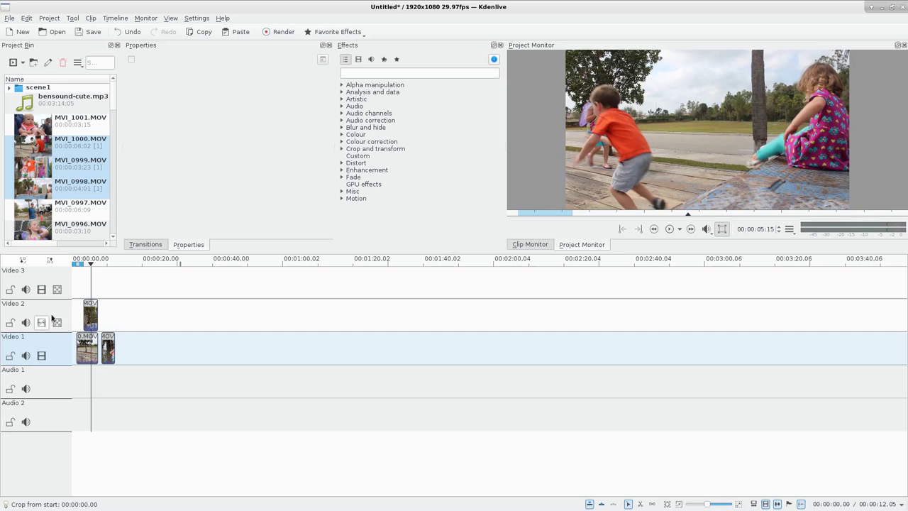
mouse_move(81, 287)
left_mouse_down()
mouse_move(102, 291)
mouse_move(87, 291)
left_mouse_up()
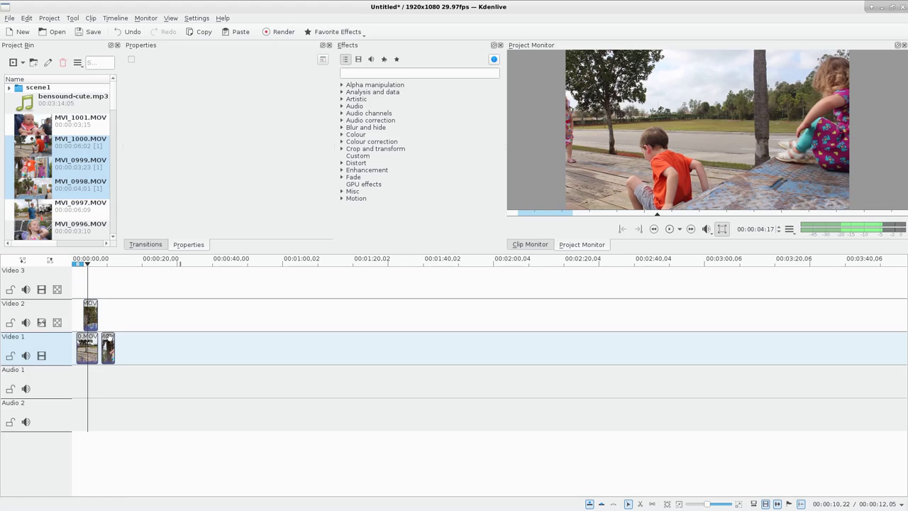
left_click_drag(110, 331, 106, 331)
left_click_drag(91, 292, 100, 293)
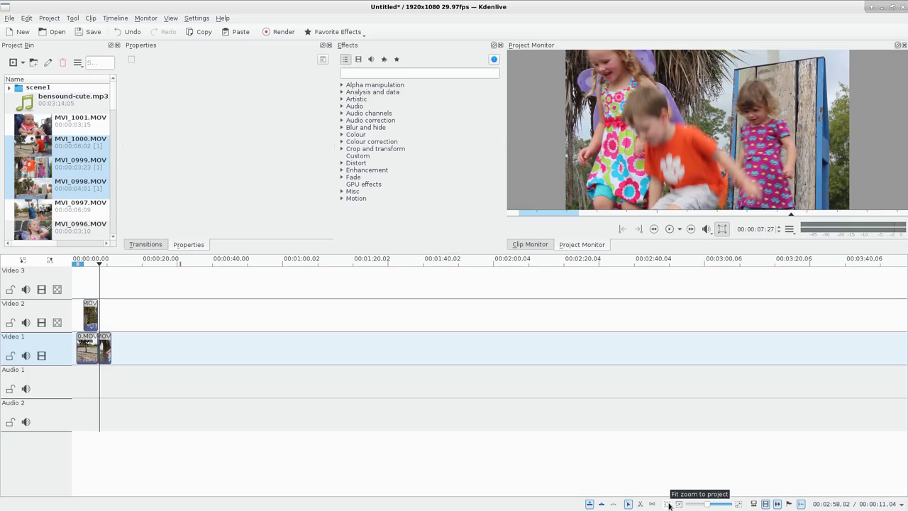
Step: Fit the timeline zoom to the project, zoom out several levels, and zoom back in on the clips
left_click(669, 504)
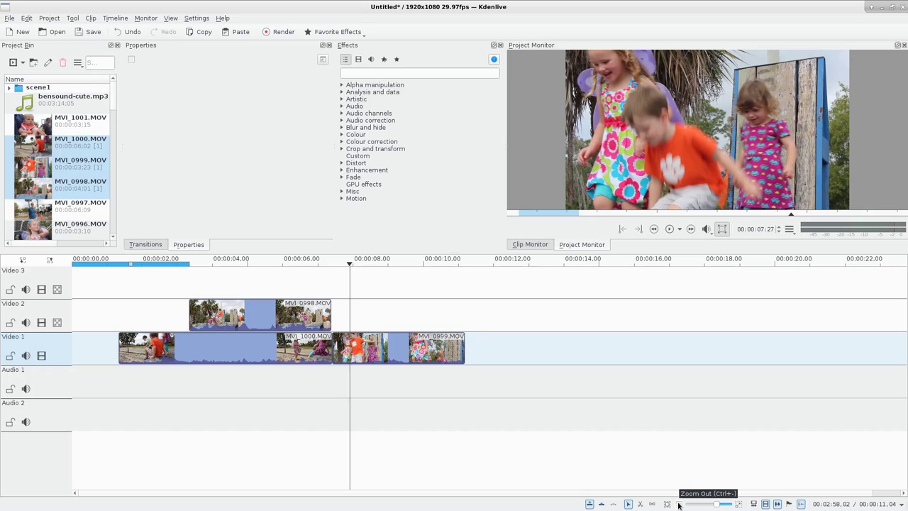
left_click(680, 504)
left_click(679, 504)
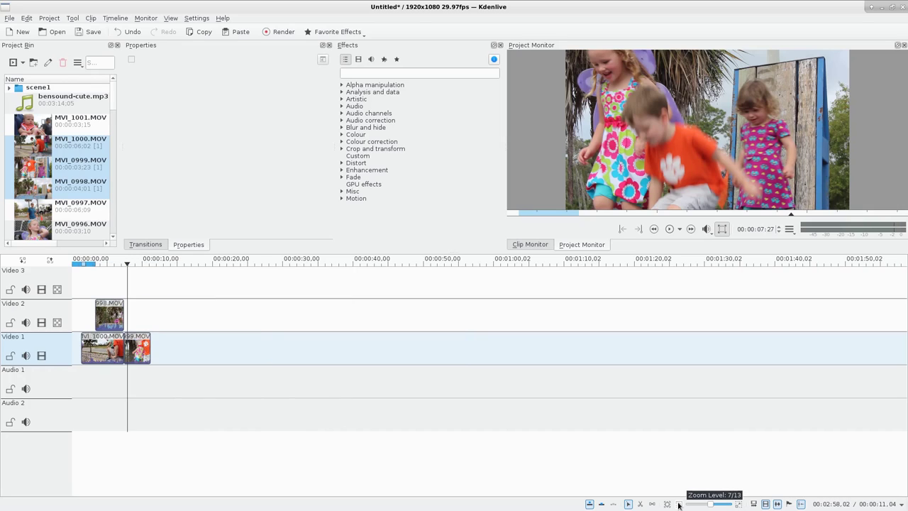
left_click(679, 504)
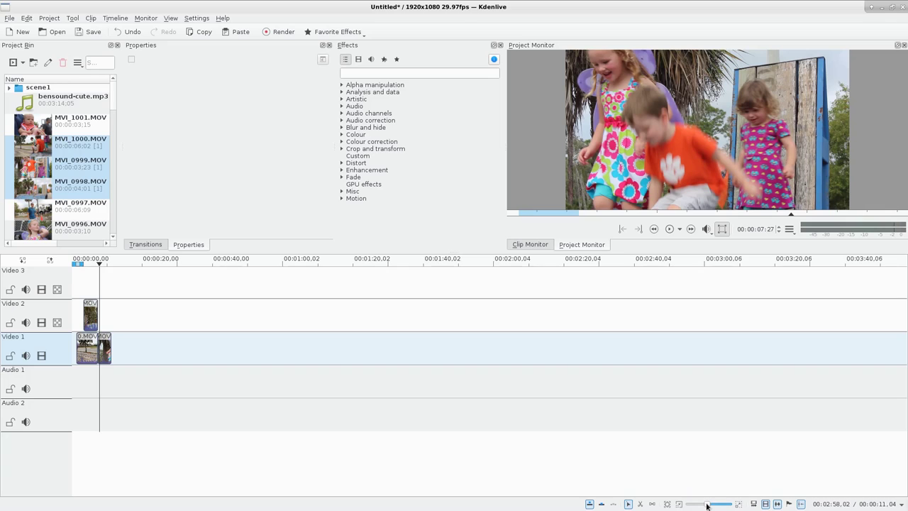
left_click_drag(708, 505, 721, 506)
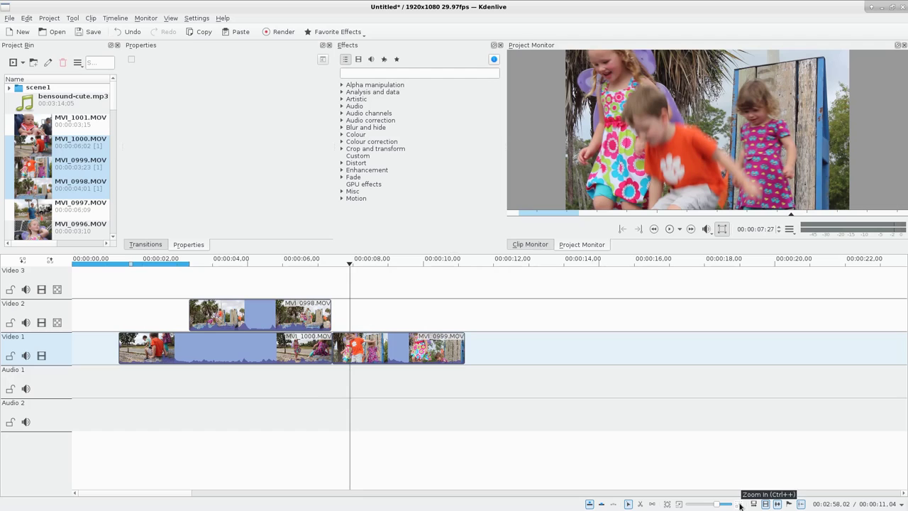
left_click(740, 505)
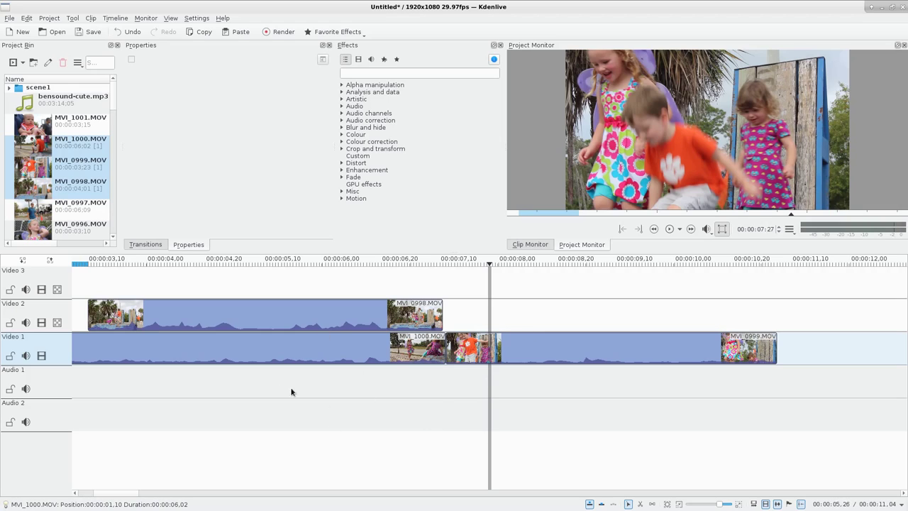
Step: Zoom the timeline repeatedly in and out, ending with the three clips shown large
scroll(386, 353, "down", 5)
scroll(385, 354, "up", 4)
scroll(386, 353, "down", 6)
scroll(385, 353, "up", 5)
scroll(385, 354, "down", 3)
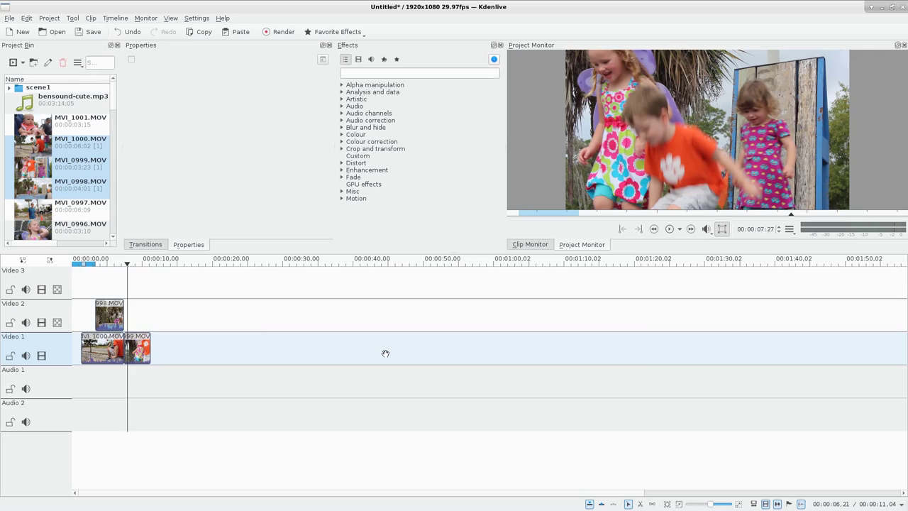
scroll(385, 354, "up", 2)
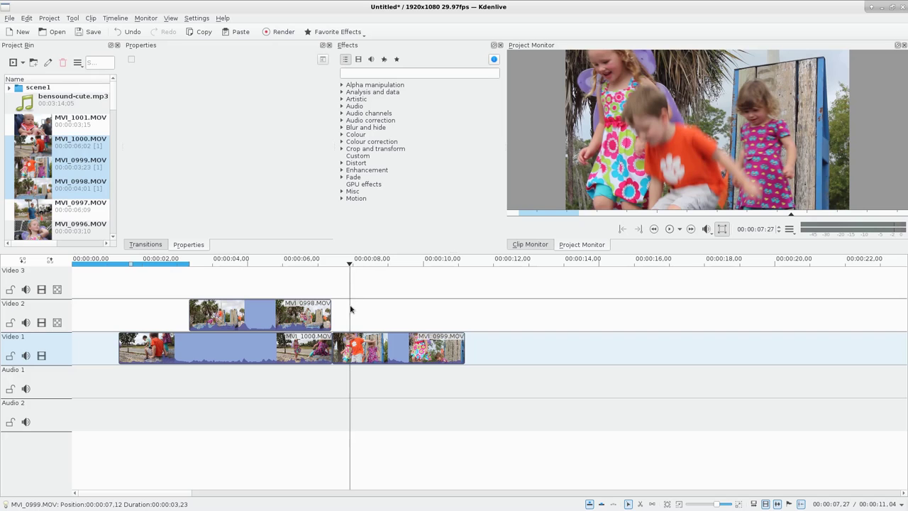
Step: Step the playhead back frame by frame to 00:00:07:21 near the beginning of MVI_0999.MOV
mouse_move(349, 307)
left_mouse_down()
mouse_move(385, 310)
mouse_move(349, 308)
left_mouse_up()
key("Left")
key("Left")
key("Left")
key("Left")
key("Left")
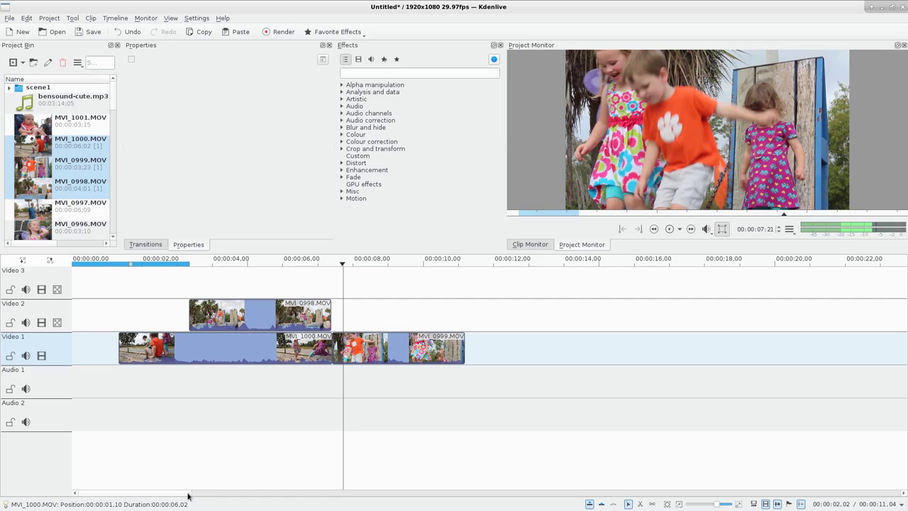
Step: Zoom the timeline out and in around the playhead, and place the playhead at 00:00:08:12
key("ctrl+minus")
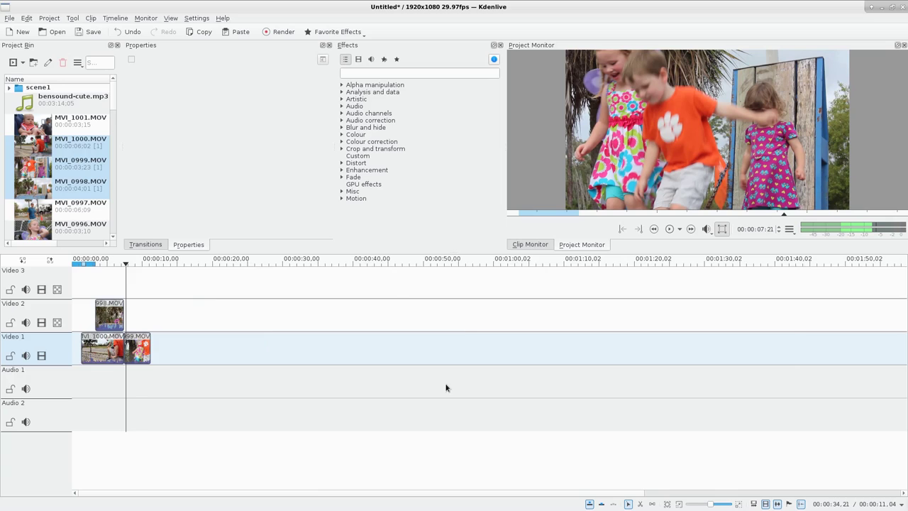
scroll(447, 388, "up", 5)
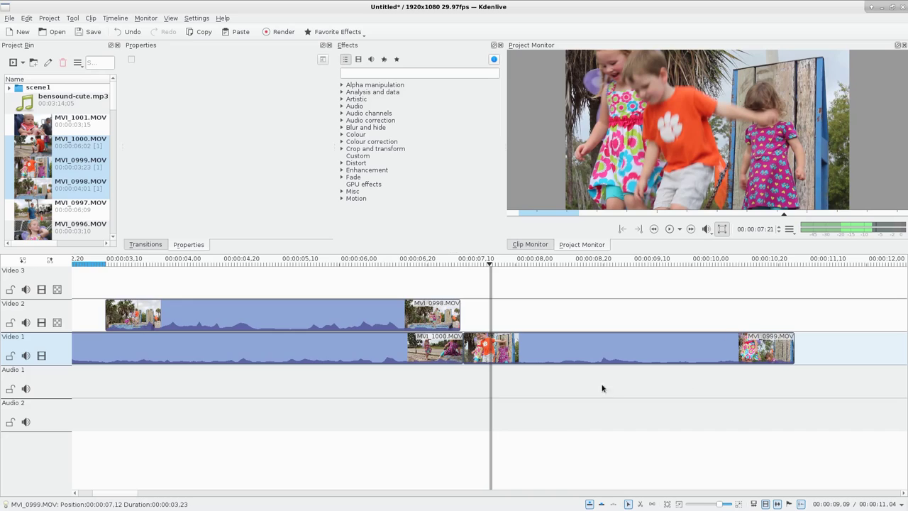
scroll(559, 424, "down", 3)
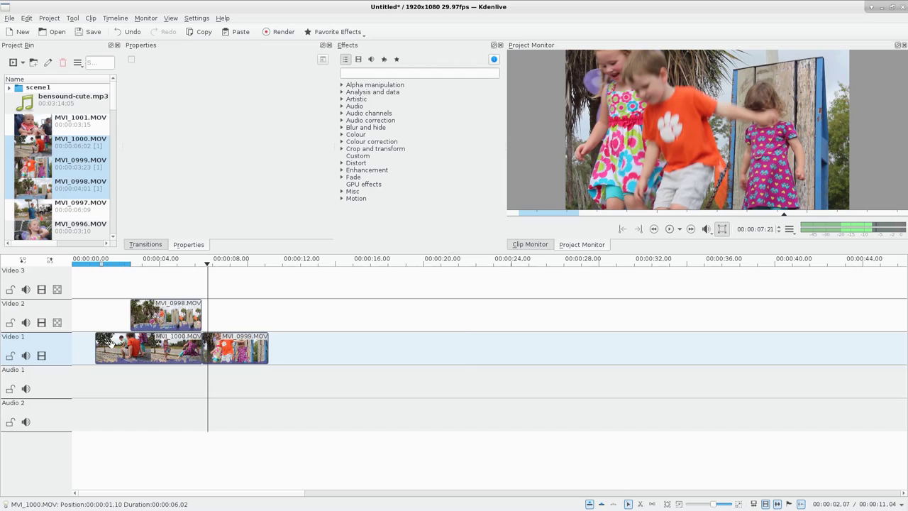
scroll(111, 345, "up", 1)
scroll(112, 345, "up", 3)
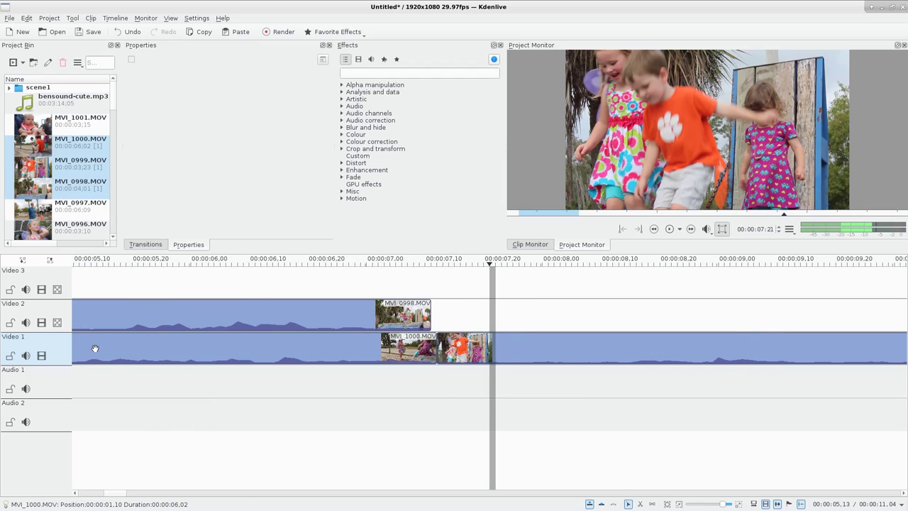
scroll(95, 348, "down", 3)
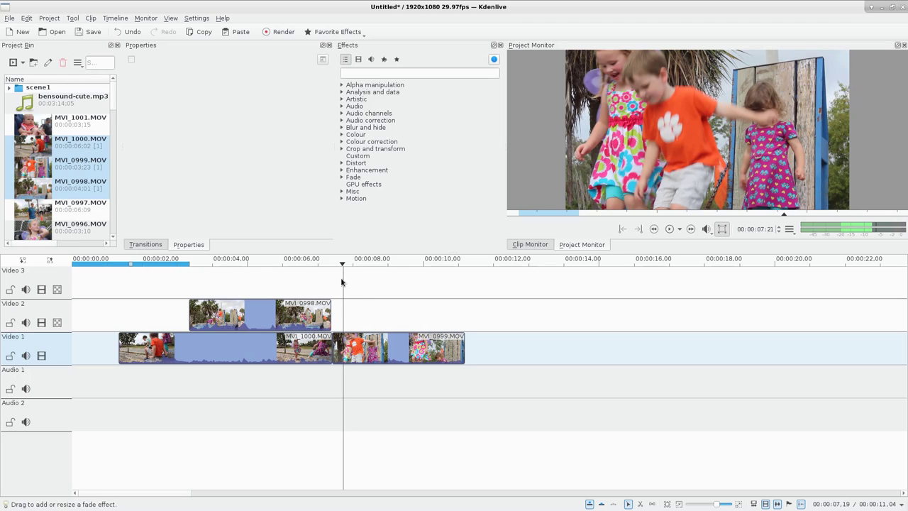
key("space")
left_click(368, 293)
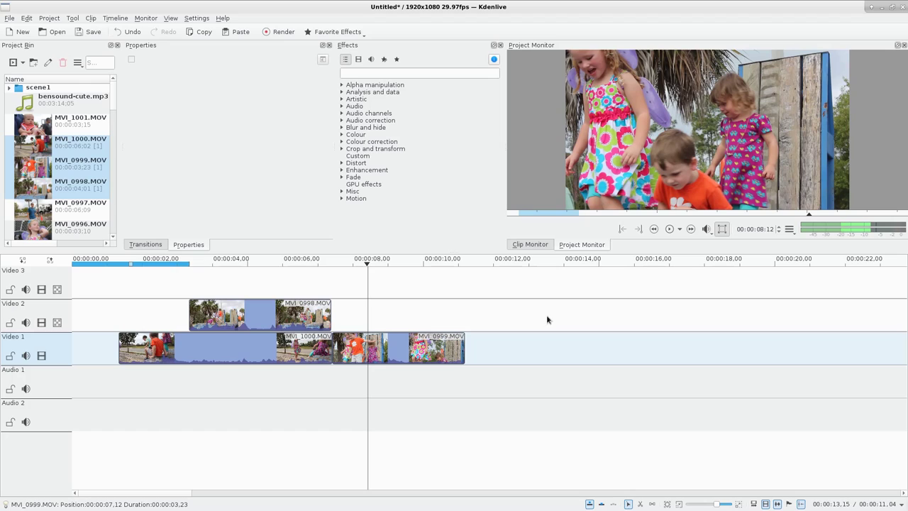
Step: Using the selection tool, move MVI_1000.MOV to the timeline start, MVI_0998.MOV to 00:00:06,06 and MVI_0999.MOV to about 10.5 seconds
left_click(628, 504)
left_click(382, 345)
left_click_drag(367, 346, 477, 346)
left_click_drag(219, 348, 173, 349)
left_click_drag(256, 315, 337, 320)
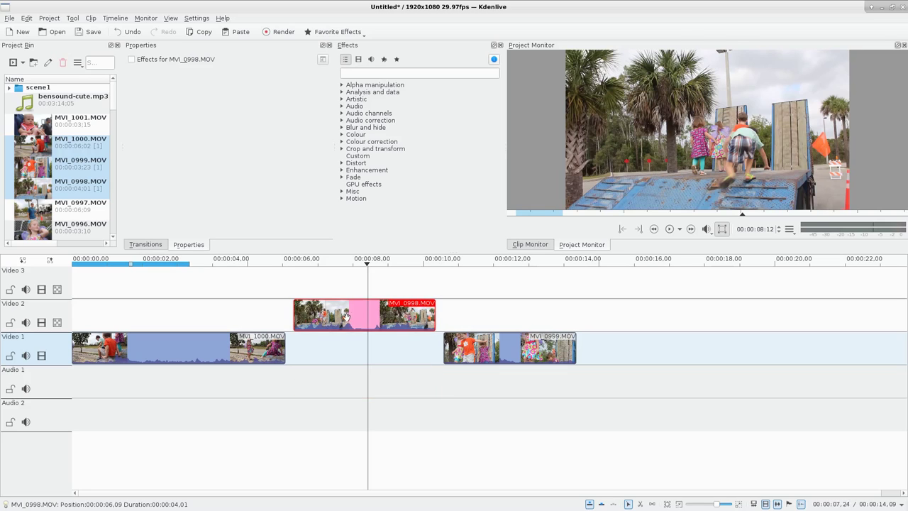
left_click_drag(159, 342, 145, 362)
mouse_move(329, 325)
left_mouse_down()
mouse_move(525, 323)
mouse_move(326, 317)
left_mouse_up()
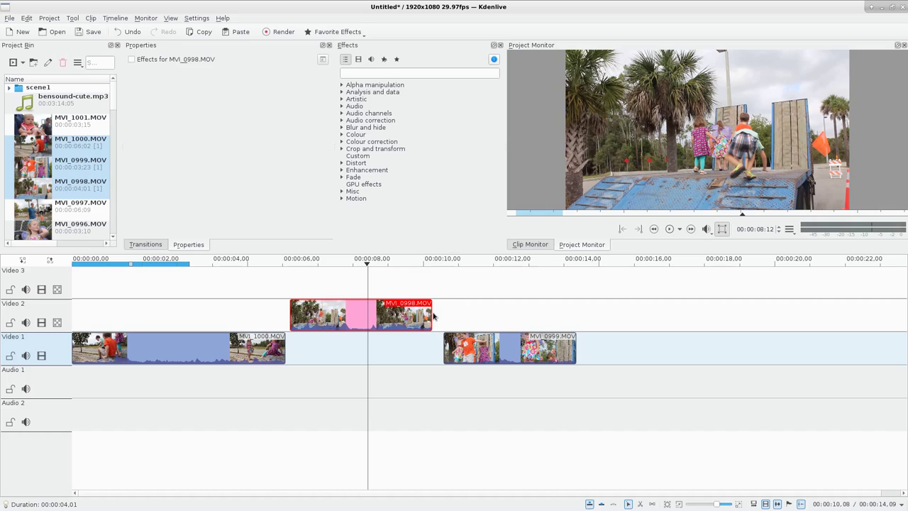
Step: Trim the start of MVI_0998.MOV to a duration of 00:00:01,29, and extend it back to its full length
left_click_drag(291, 317, 363, 318)
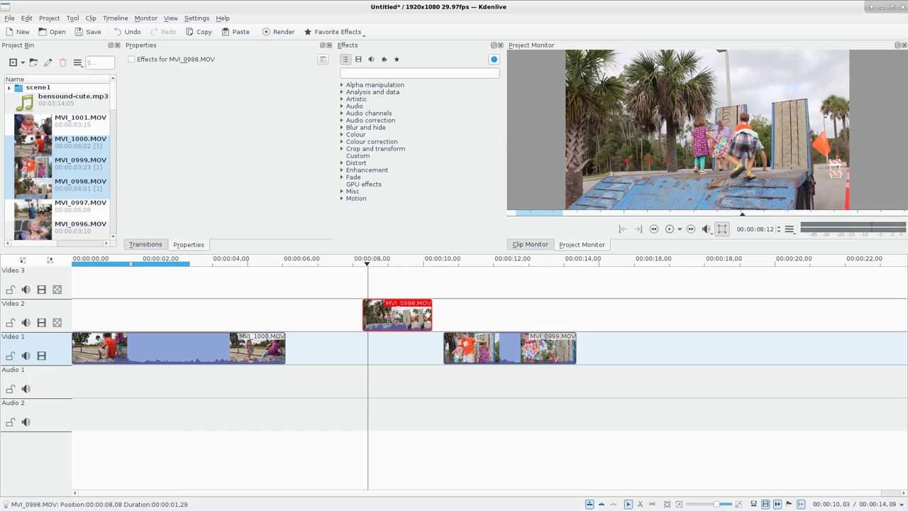
mouse_move(427, 312)
left_mouse_down()
mouse_move(402, 315)
mouse_move(432, 312)
left_mouse_up()
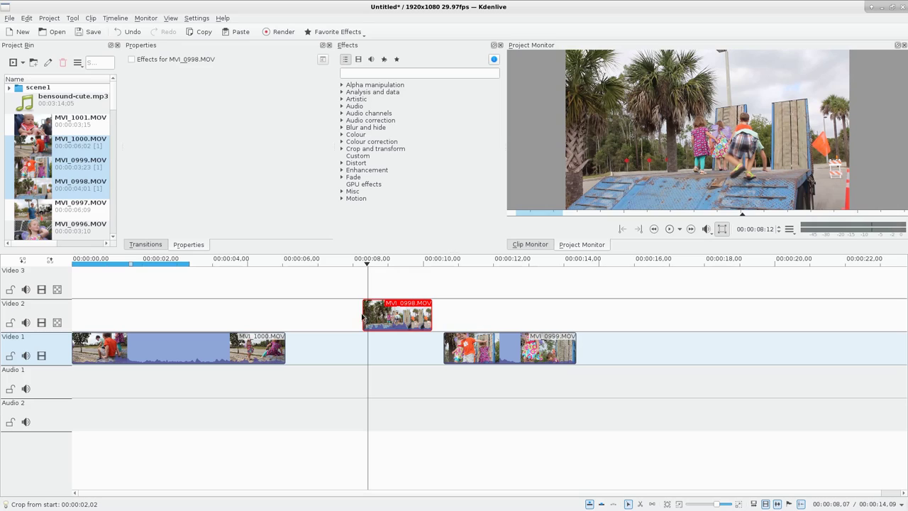
left_click_drag(363, 314, 285, 314)
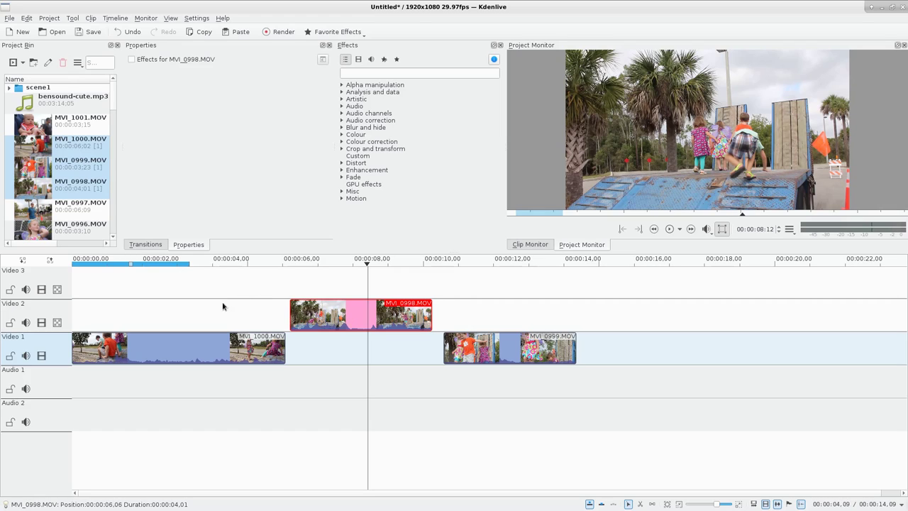
Step: Try box-selecting the clips, clear the selection, and move the playhead to 00:00:07:18 over MVI_0998.MOV
left_click_drag(197, 294, 534, 366)
left_click_drag(358, 309, 340, 318)
left_click(339, 347)
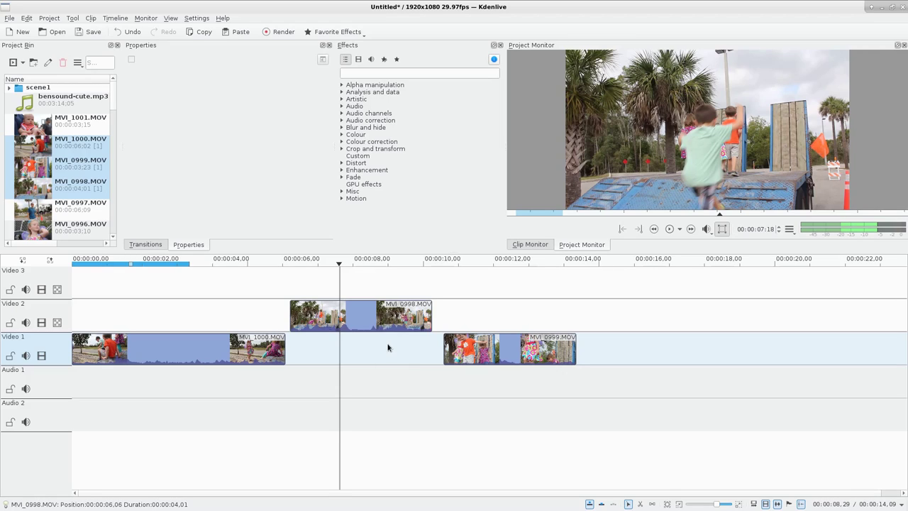
Step: Using the razor tool, cut MVI_0998.MOV into three pieces and MVI_0999.MOV into four pieces
key("x")
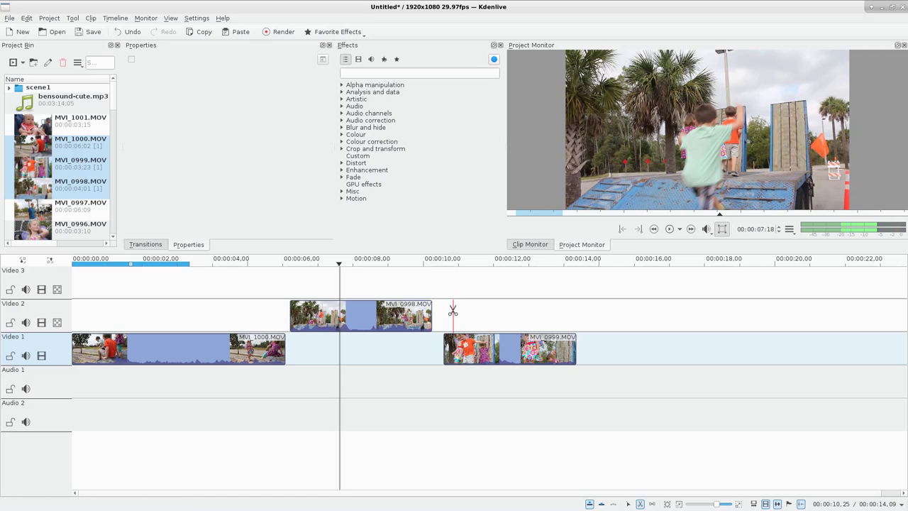
left_click(367, 316)
left_click(407, 315)
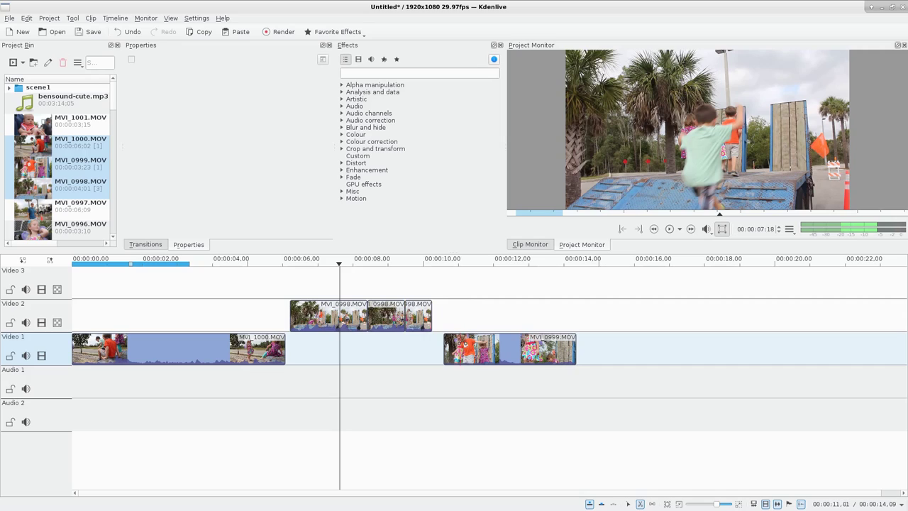
left_click(467, 348)
left_click(503, 348)
left_click(532, 348)
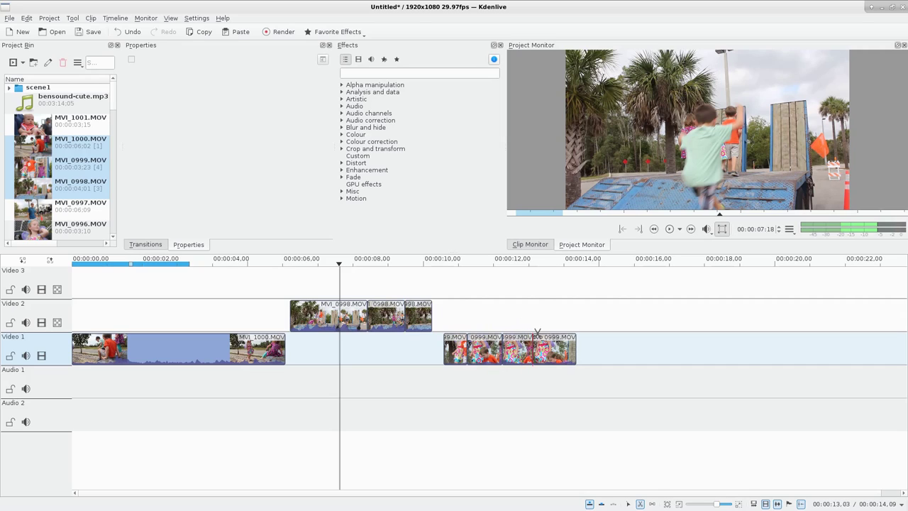
Step: Move the first MVI_0998.MOV piece to Video 1, its second to Video 3, and the last three MVI_0999.MOV pieces to Video 2 and 3
key("s")
left_click_drag(483, 348, 565, 305)
left_click_drag(546, 355, 515, 297)
left_click_drag(326, 320, 326, 352)
left_click_drag(387, 316, 331, 283)
Step: Delete the last MVI_0998.MOV piece from Video 2 and all the MVI_0999.MOV pieces from the timeline
left_click(420, 319)
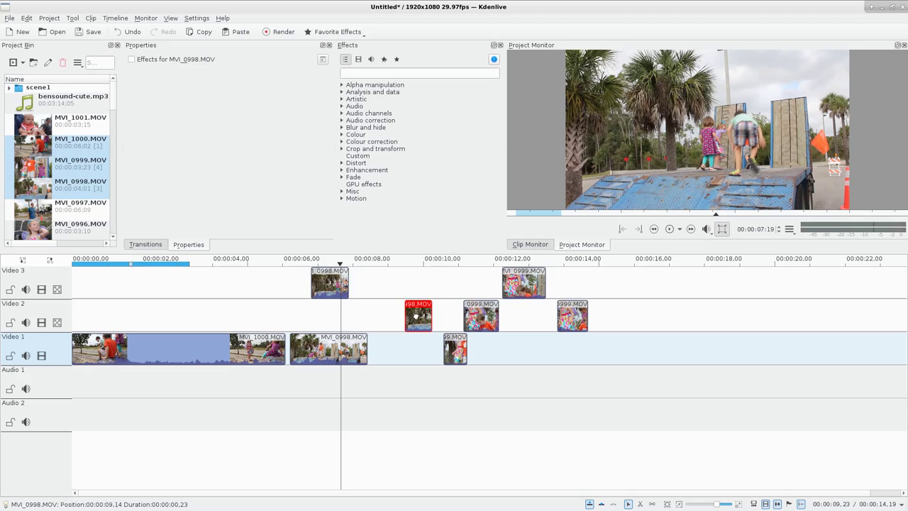
key("Delete")
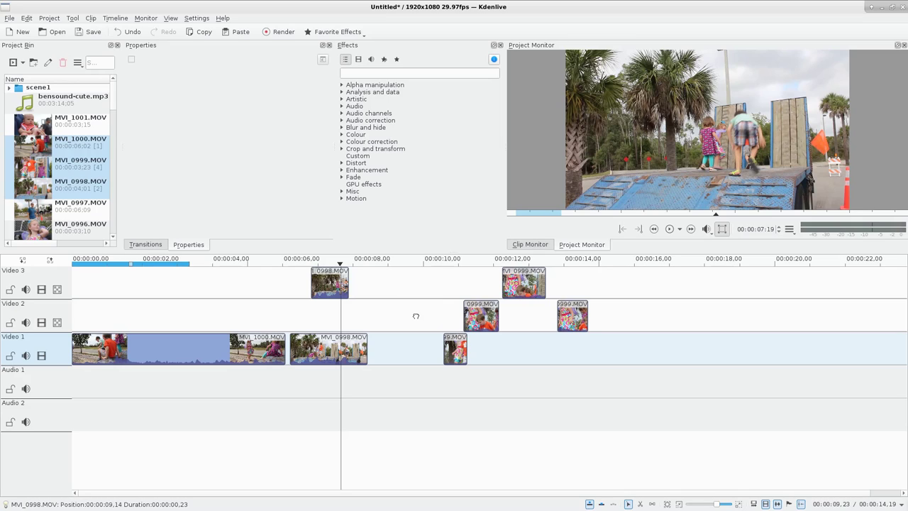
left_click_drag(443, 288, 576, 358)
key("Delete")
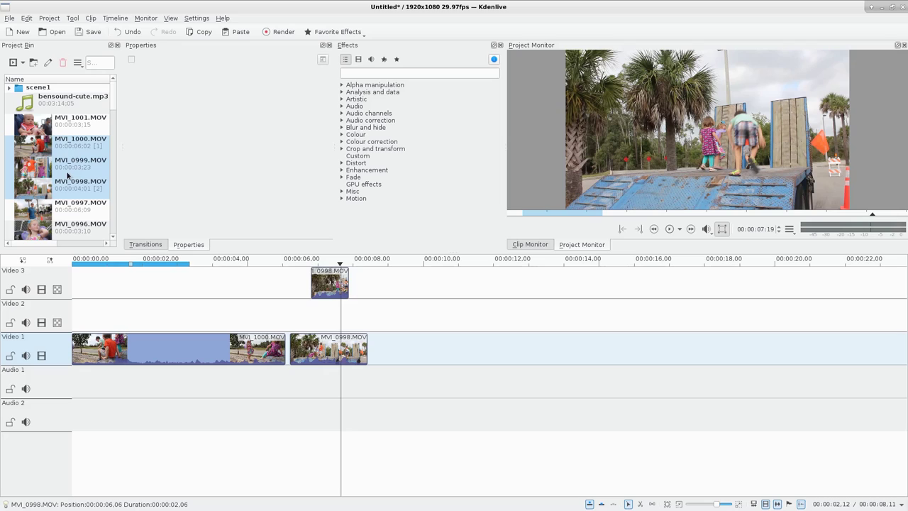
Step: Place the two remaining MVI_0998.MOV pieces end to end directly after MVI_1000.MOV on Video 1
mouse_move(337, 339)
left_mouse_down()
mouse_move(412, 349)
mouse_move(320, 335)
left_mouse_up()
left_click_drag(318, 288, 368, 346)
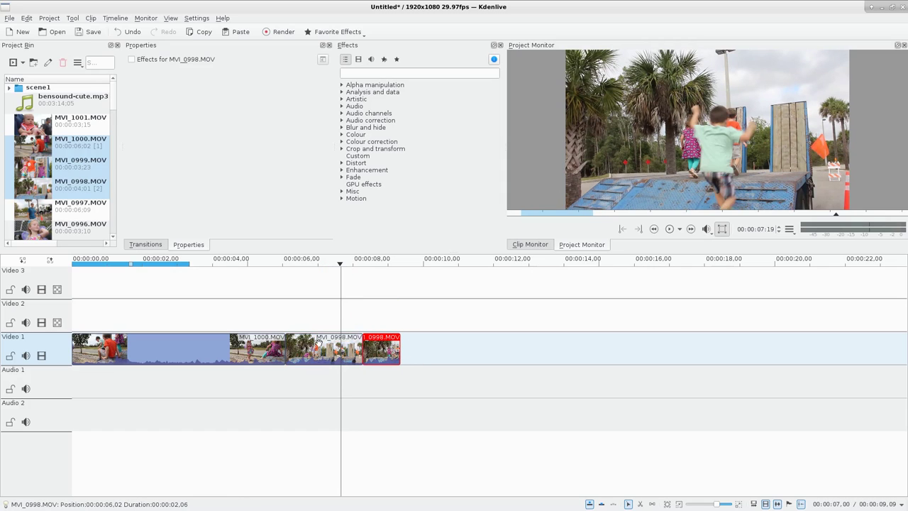
Step: Switch to the razor tool and back to the selection tool, selecting the longer MVI_0998.MOV piece
key("x")
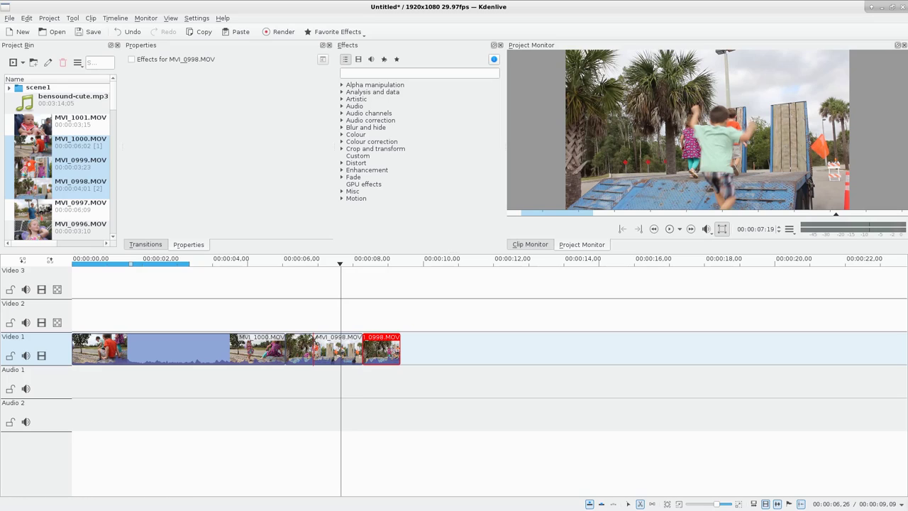
key("s")
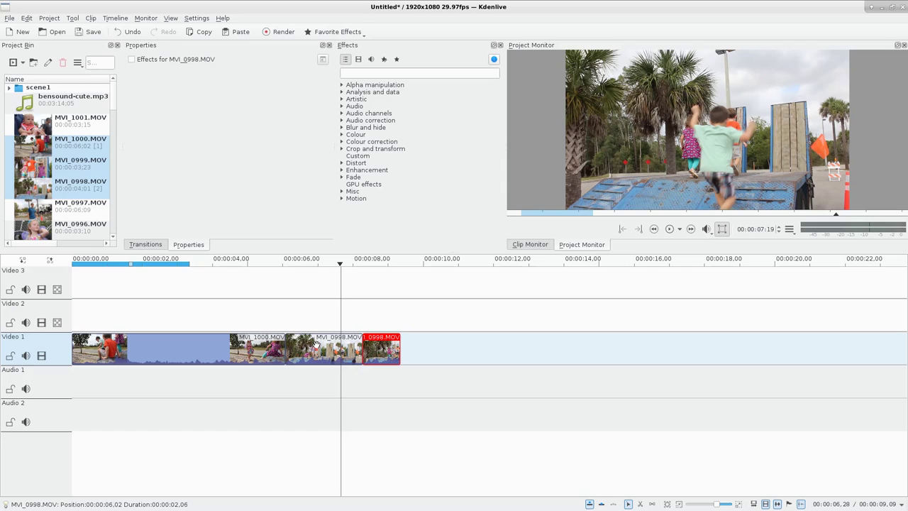
mouse_move(316, 346)
left_mouse_down()
mouse_move(366, 343)
mouse_move(371, 312)
mouse_move(395, 312)
mouse_move(316, 345)
left_mouse_up()
Step: Add MVI_0983.MOV, MVI_0982.MOV, MVI_0981.MOV and MVI_0978.MOV together to Video 1 directly after the last MVI_0998.MOV piece
scroll(65, 208, "down", 5)
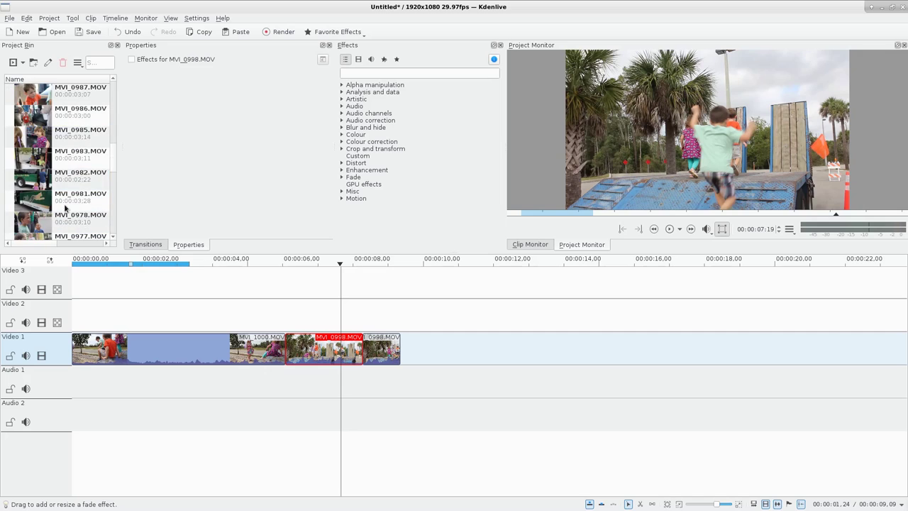
left_click(67, 155)
left_click(73, 217, "shift")
left_click_drag(70, 203, 402, 342)
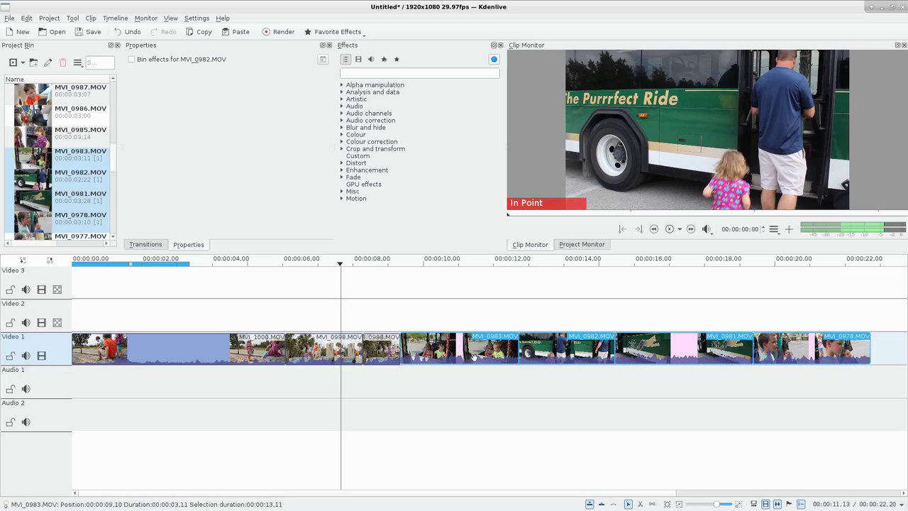
Step: Move the longer MVI_0998.MOV piece to Video 2, starting at about 0.7 seconds, leaving a gap on Video 1
left_click_drag(307, 349, 115, 303)
mouse_move(389, 349)
left_mouse_down()
mouse_move(375, 349)
mouse_move(390, 348)
left_mouse_up()
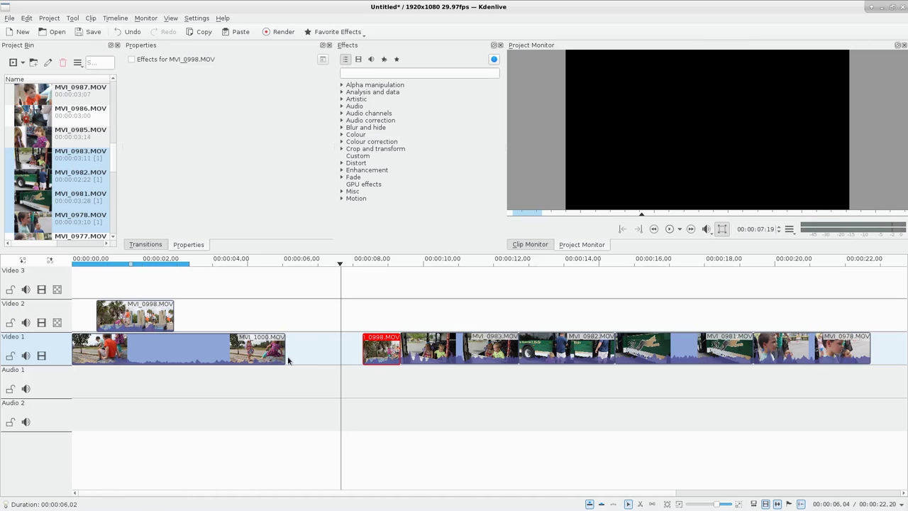
Step: Try closing the Video 1 gap by moving the following clips earlier one at a time, and return them to their previous places
left_click_drag(369, 352, 291, 351)
left_click_drag(425, 348, 348, 348)
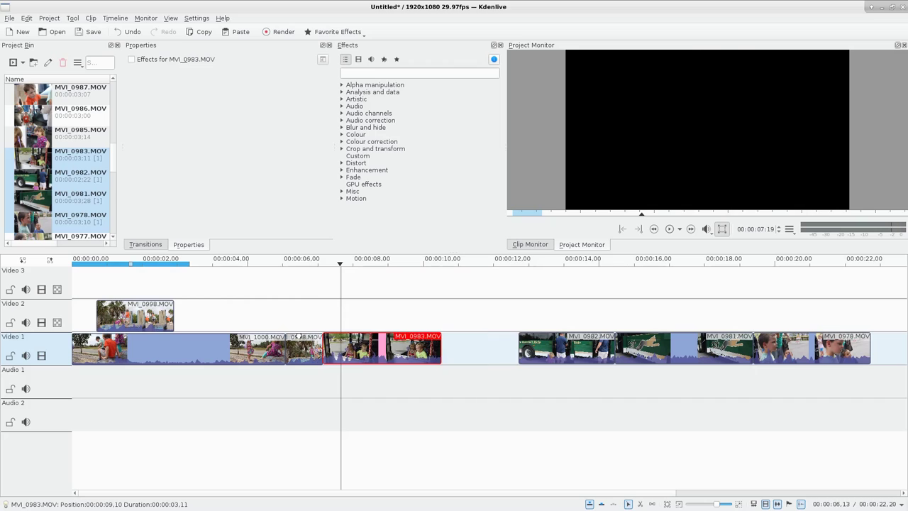
left_click_drag(571, 346, 544, 343)
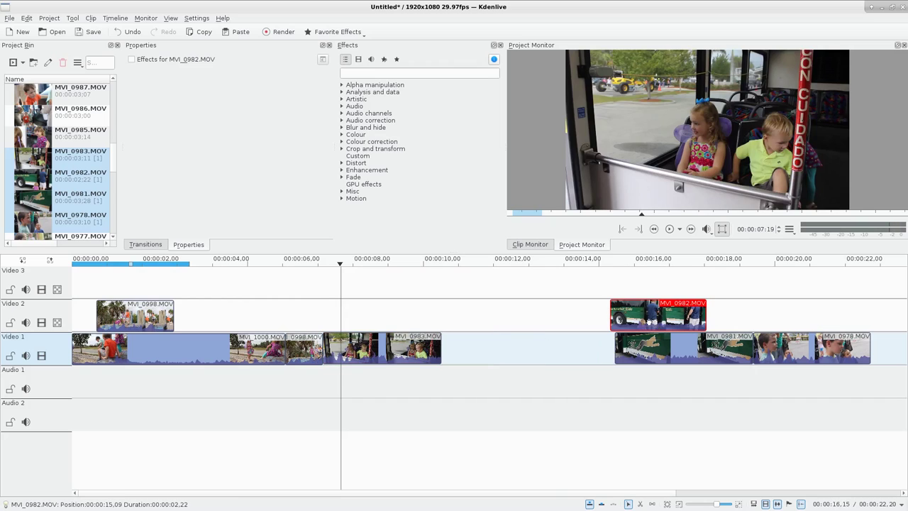
left_click_drag(657, 324, 567, 355)
left_click_drag(399, 345, 477, 346)
left_click_drag(297, 346, 374, 346)
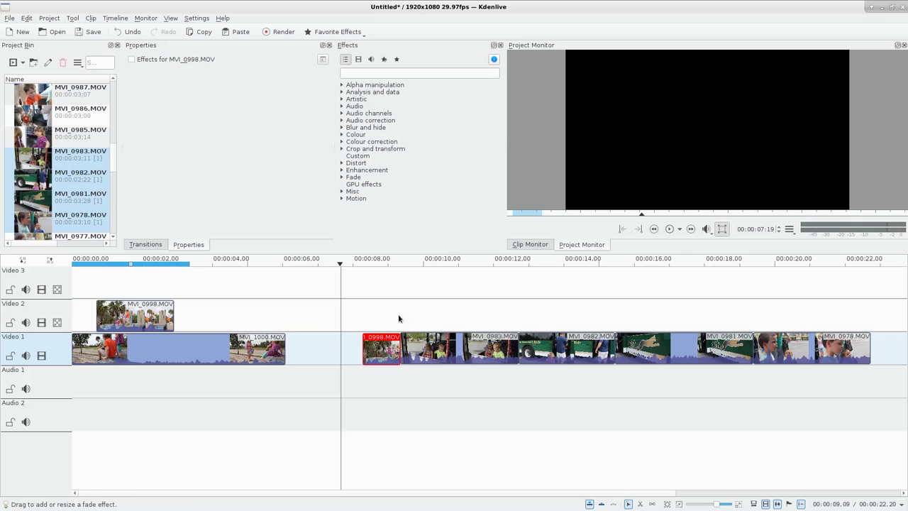
Step: Shift the Video 1 clips after the gap slightly earlier together, and place MVI_0998.MOV and MVI_0978.MOV end to end on Video 2 from about 12.6 seconds
left_click_drag(383, 310, 834, 343)
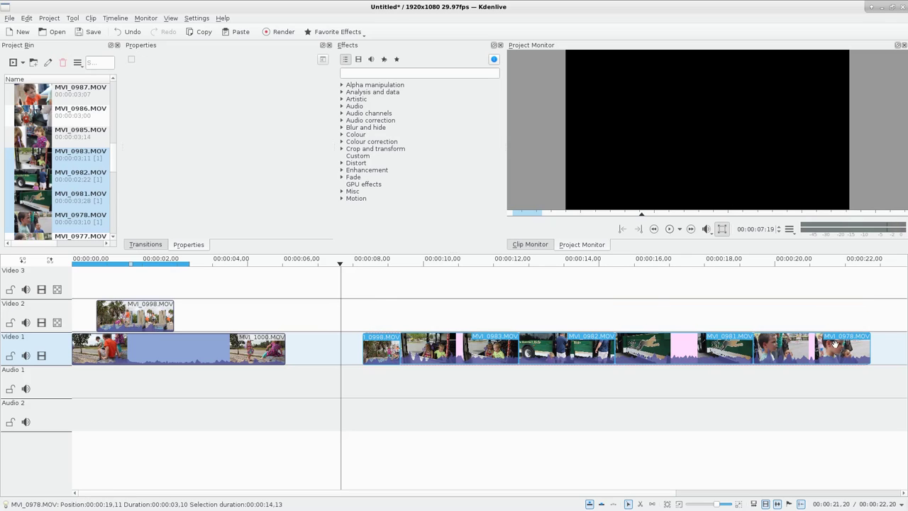
left_click_drag(395, 352, 376, 348)
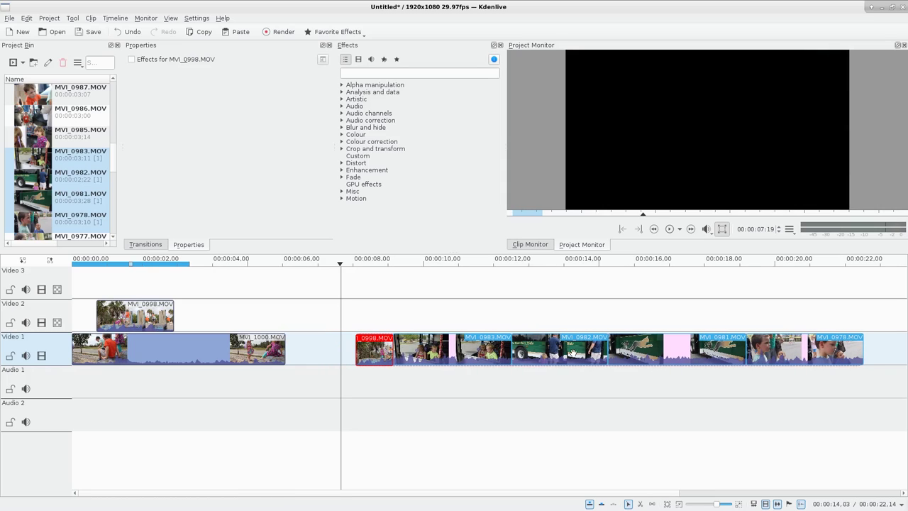
left_click_drag(160, 316, 579, 316)
left_click_drag(810, 350, 655, 320)
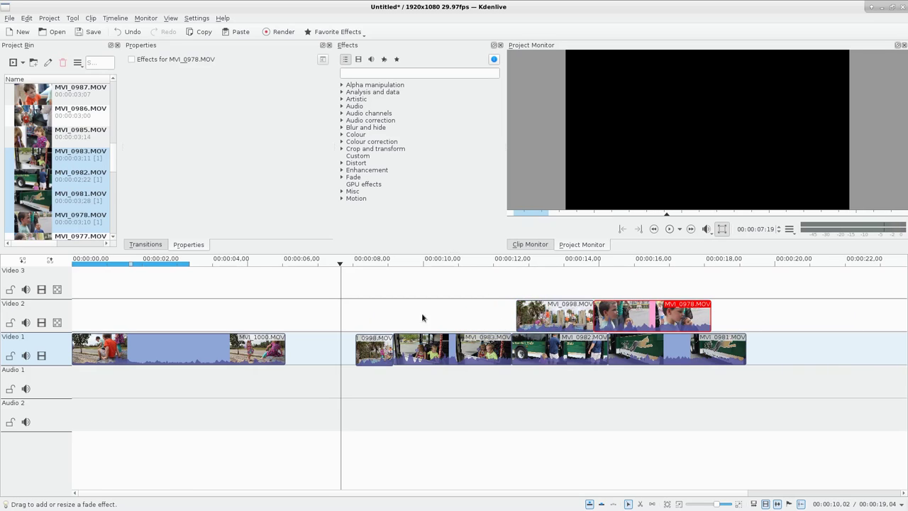
Step: Select all clips after the gap on both video tracks, move them up against MVI_1000.MOV and back out again
left_click_drag(368, 308, 748, 362)
left_click_drag(477, 351, 291, 345)
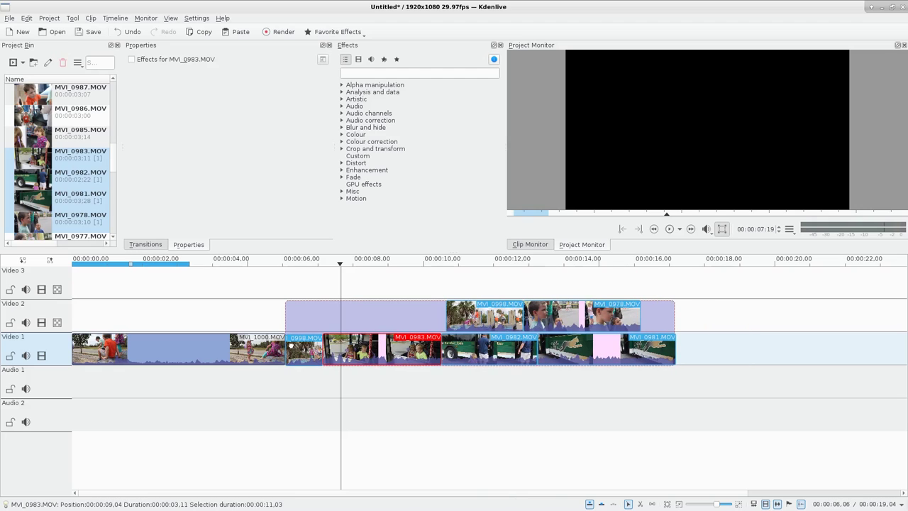
left_click_drag(413, 349, 493, 351)
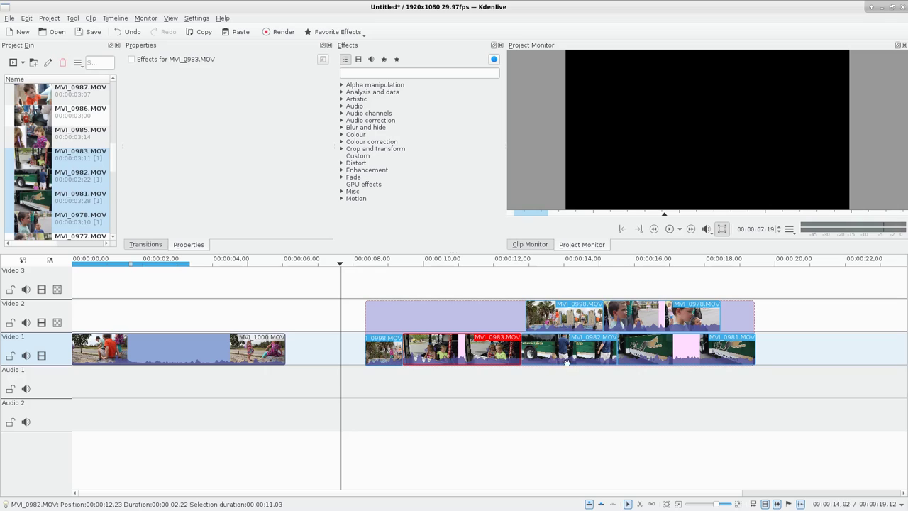
Step: Using the spacer tool, shift all clips after the gap together so the short MVI_0998.MOV piece starts at about 7.6 seconds
scroll(461, 402, "down", 3)
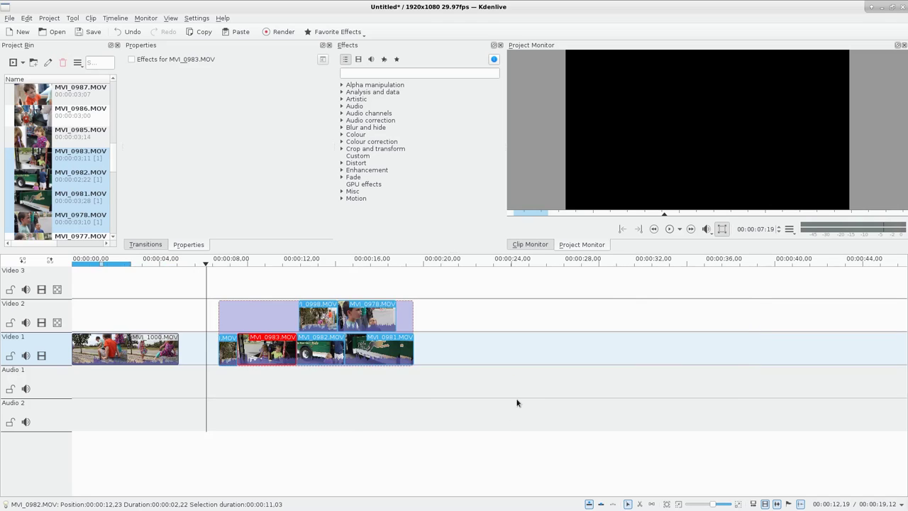
scroll(461, 402, "up", 6)
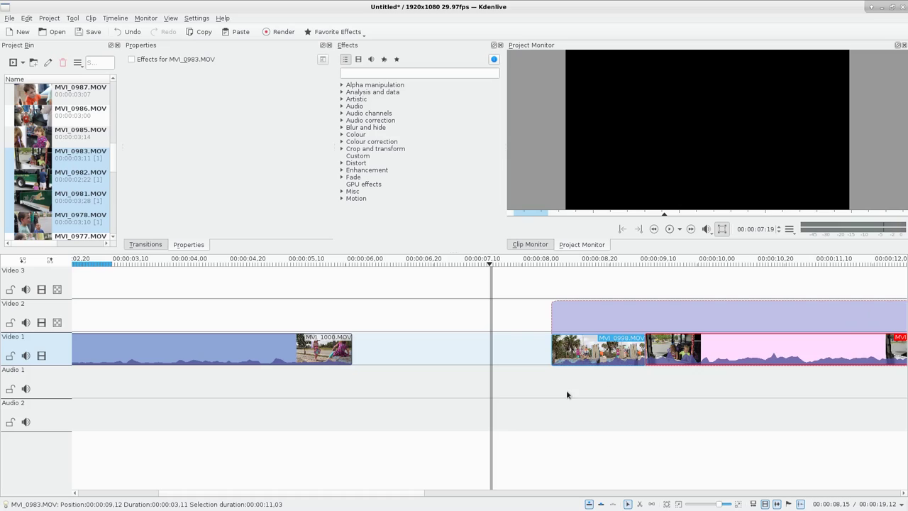
left_click(567, 395)
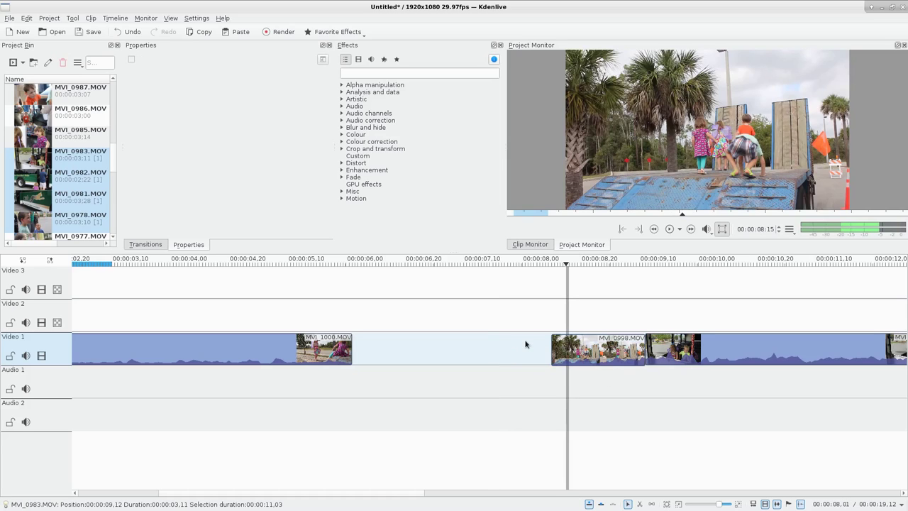
left_click_drag(598, 352, 406, 357)
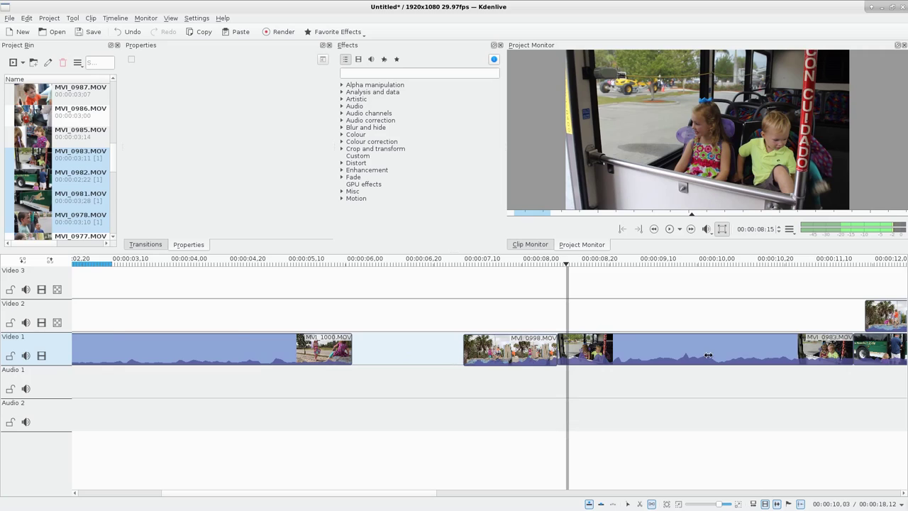
scroll(673, 357, "down", 3)
mouse_move(354, 351)
left_mouse_down()
mouse_move(312, 351)
mouse_move(363, 351)
left_mouse_up()
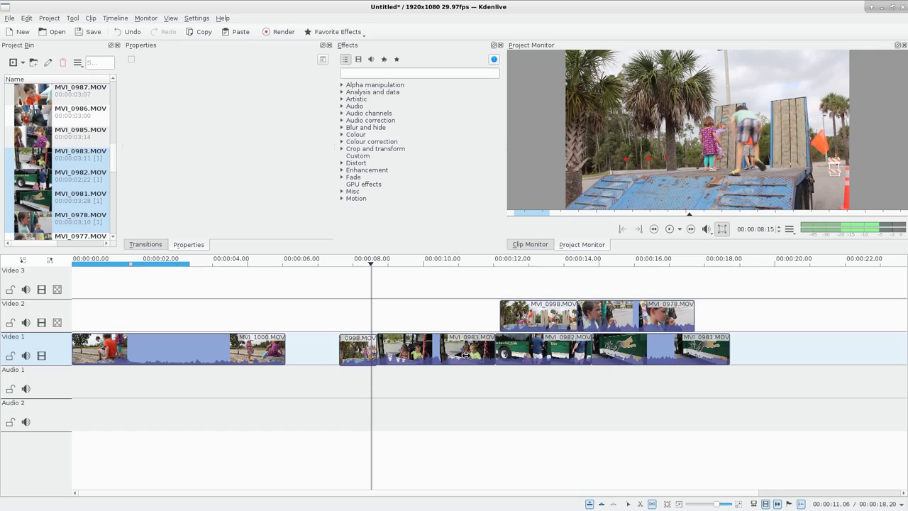
Step: Close the gap after MVI_1000.MOV by shifting all following clips on both tracks with the spacer tool, and select MVI_0981.MOV
left_click_drag(670, 348, 573, 381)
key("m")
mouse_move(359, 346)
left_mouse_down()
mouse_move(321, 346)
mouse_move(374, 345)
mouse_move(321, 345)
mouse_move(361, 345)
left_mouse_up()
left_click_drag(544, 368, 563, 365)
left_click_drag(366, 339, 296, 340)
left_click_drag(543, 377, 585, 340)
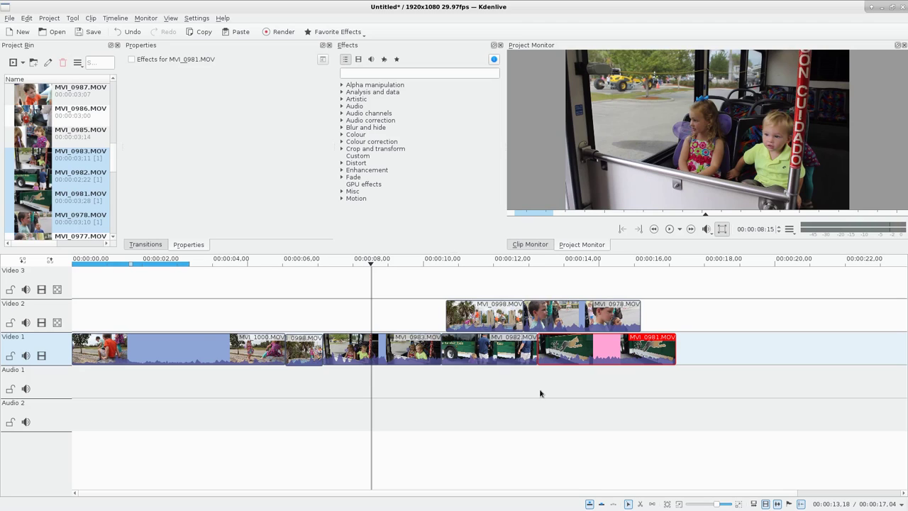
Step: Place the playhead at 00:00:14:25 and zoom the timeline in on it to frame level and back out
scroll(490, 367, "up", 3, "ctrl")
scroll(489, 367, "down", 5, "ctrl")
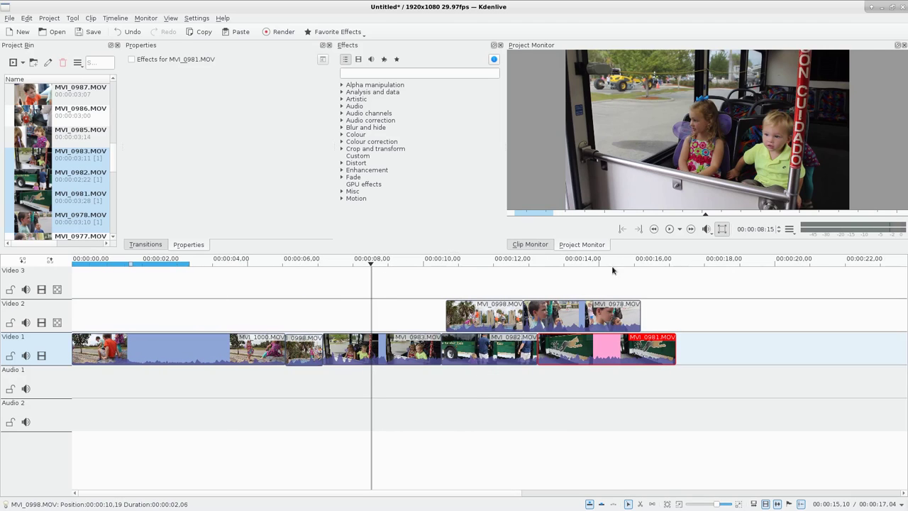
left_click(594, 284)
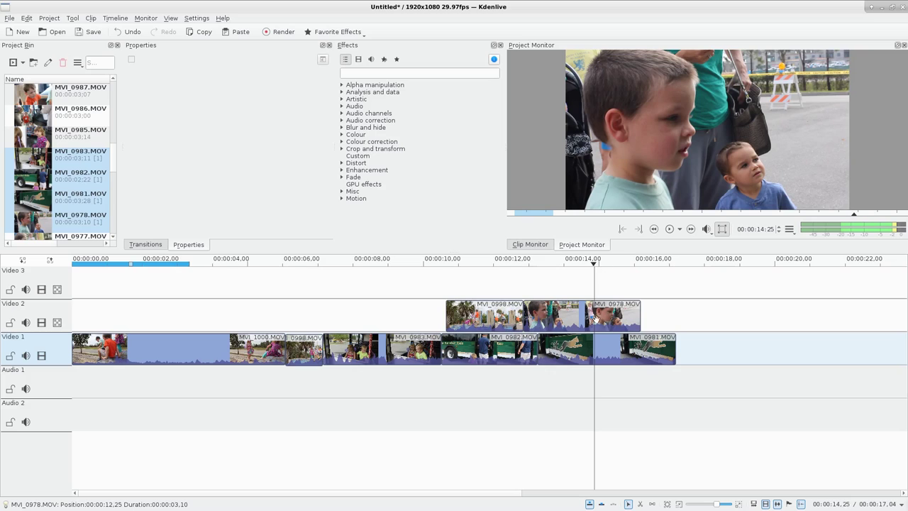
scroll(420, 389, "down", 3, "ctrl")
scroll(420, 389, "up", 10, "ctrl")
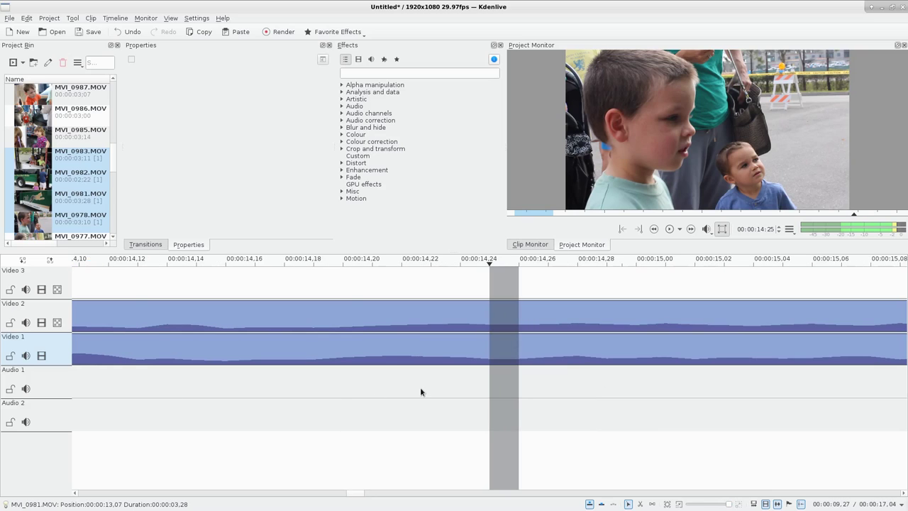
scroll(420, 387, "down", 7, "ctrl")
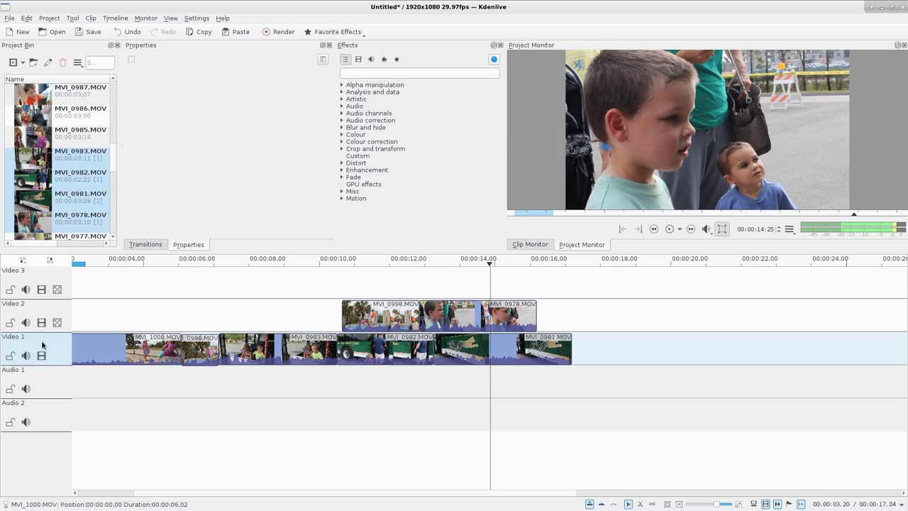
Step: Lock the Video 2 track, try to select and shift its clips, and unlock the track again
left_click(9, 323)
left_click(358, 312)
left_click(506, 316)
left_click(382, 319)
mouse_move(293, 306)
left_mouse_down()
mouse_move(438, 306)
mouse_move(294, 306)
left_mouse_up()
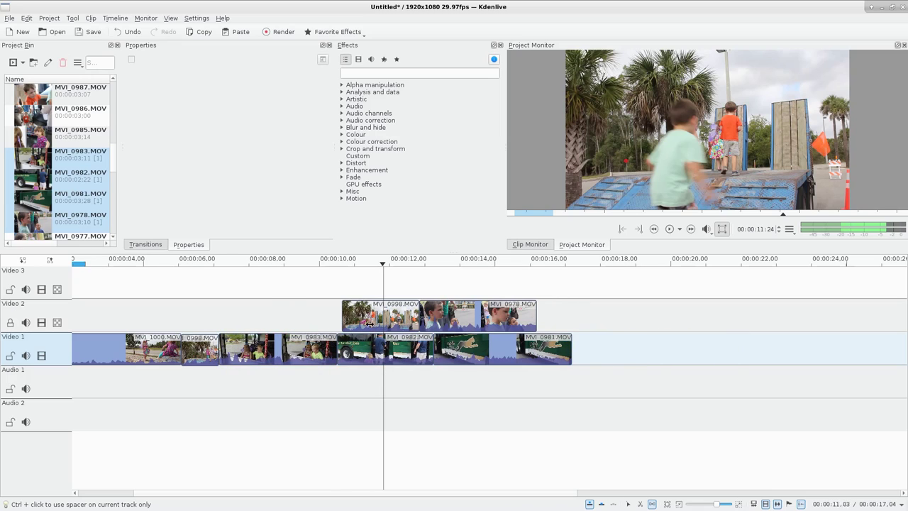
left_click(10, 322)
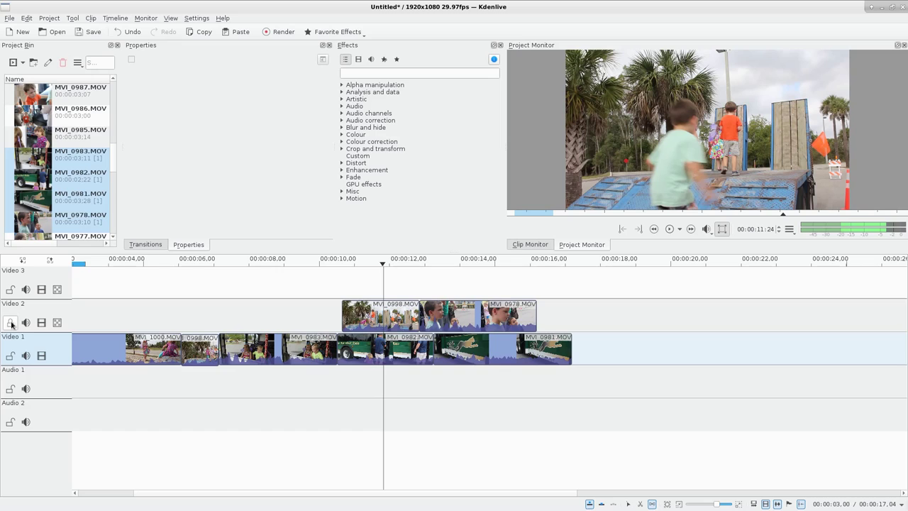
mouse_move(288, 346)
left_mouse_down()
mouse_move(416, 346)
mouse_move(287, 345)
left_mouse_up()
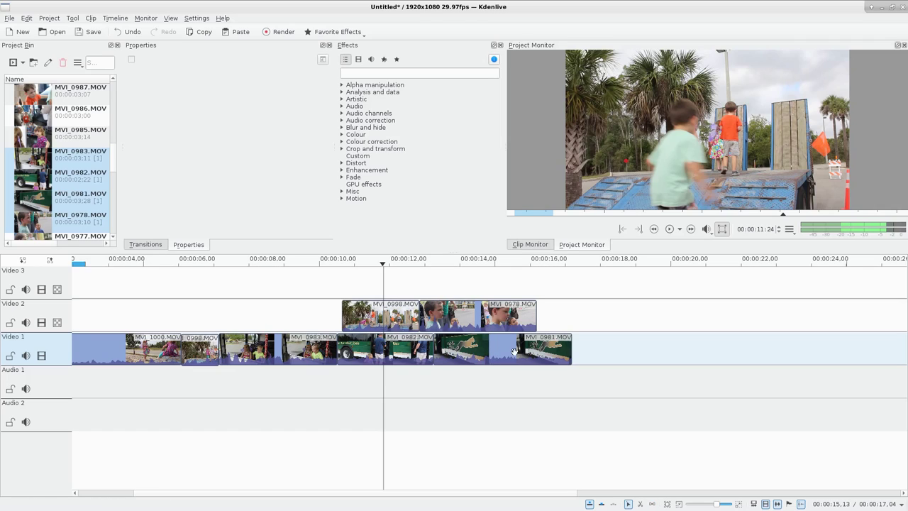
Step: Shorten MVI_0981.MOV from its end to a duration of 00:00:01,23, and cut a short middle section out of MVI_0978.MOV on Video 2
left_click_drag(571, 347, 507, 342)
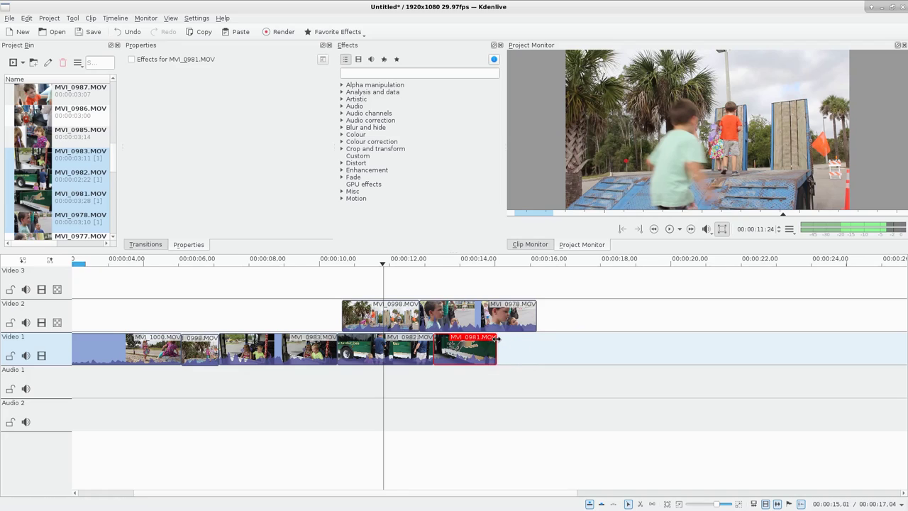
key("x")
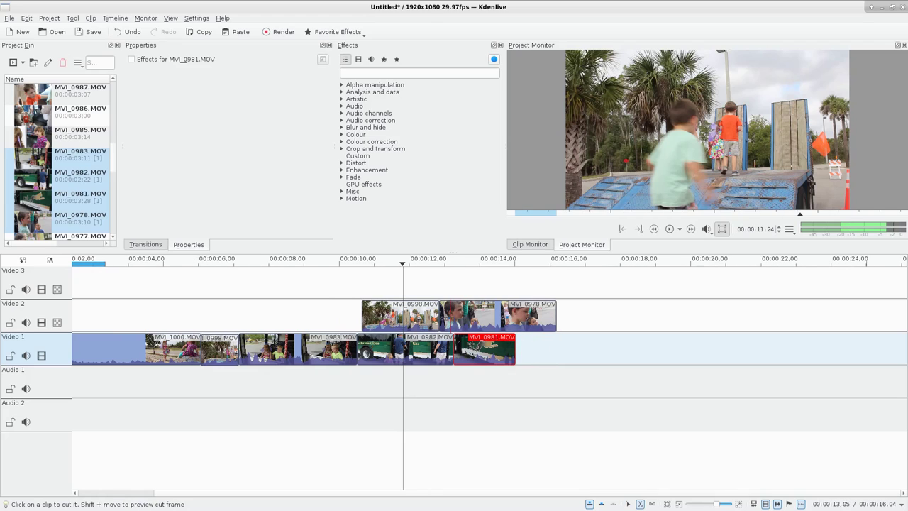
left_click(489, 313)
key("s")
left_click(478, 316)
key("Delete")
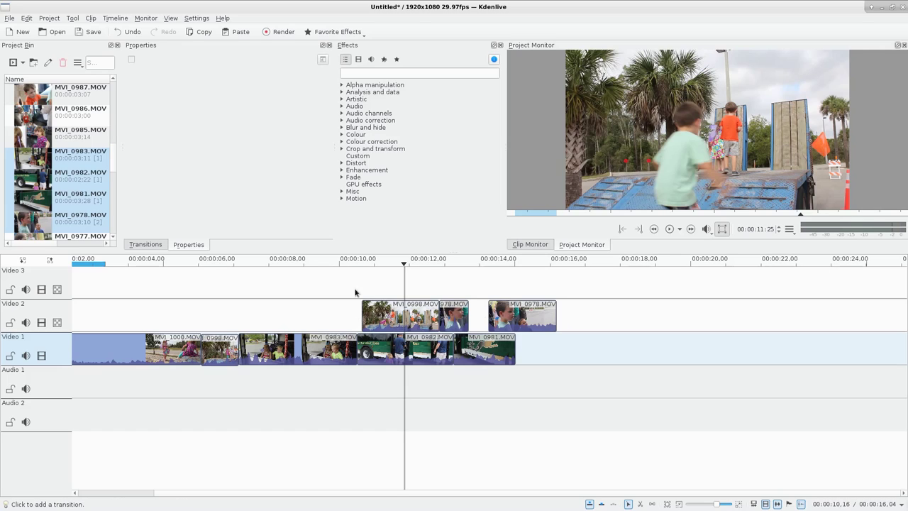
Step: Group MVI_0982.MOV and MVI_0981.MOV with the Video 2 clips above them, and move the group to start at about 14.5 seconds
left_click_drag(364, 279, 492, 348)
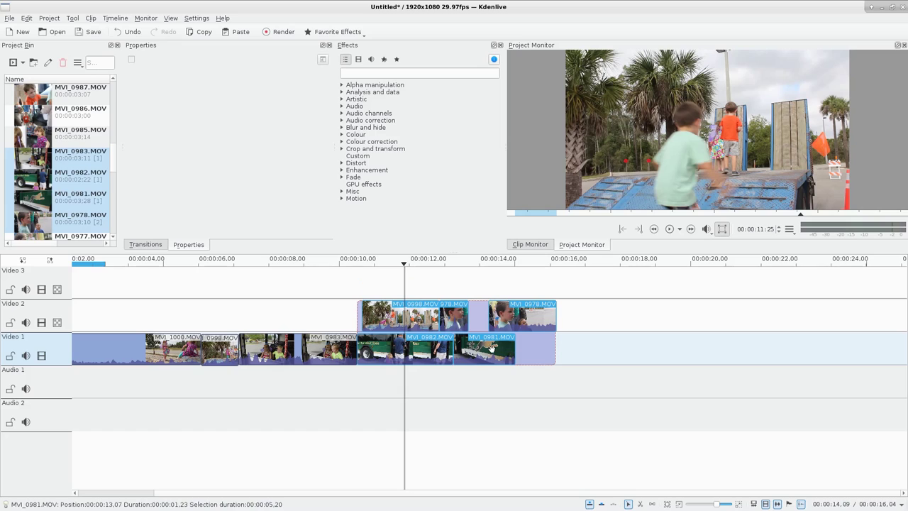
right_click(493, 349)
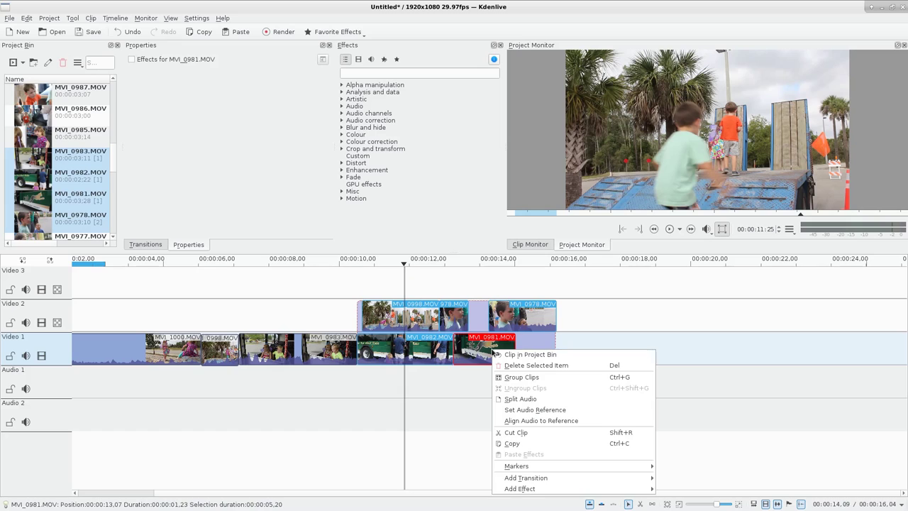
left_click(521, 377)
left_click(581, 325)
left_click_drag(417, 338, 559, 339)
Step: Move MVI_0983.MOV and MVI_1000.MOV to Video 2, and the short MVI_0998.MOV piece to about 9.5 seconds on Video 1
left_click_drag(298, 348, 364, 315)
left_click(158, 340)
left_click_drag(158, 339, 164, 314)
left_click_drag(231, 346, 352, 346)
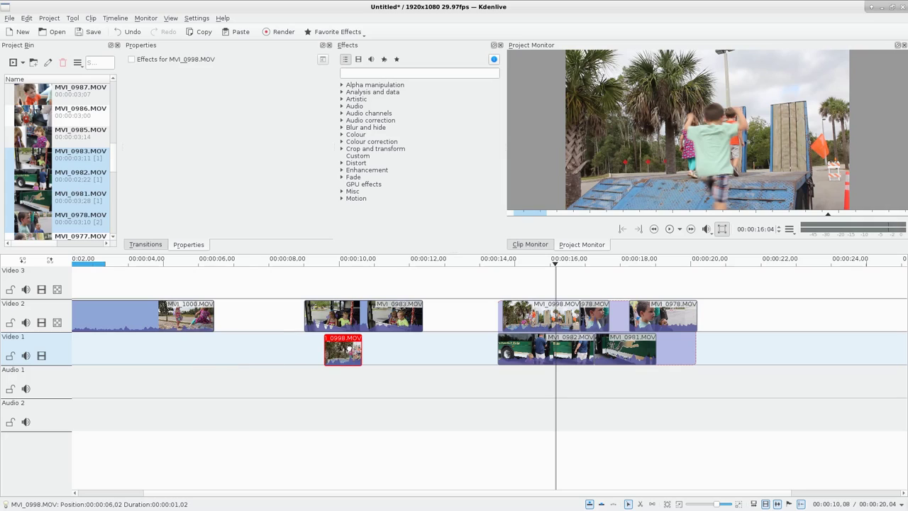
Step: Move MVI_1000.MOV to Video 1 at 00:00:00,13, MVI_0983.MOV to 00:00:07,00 on Video 2, and the clip group to 00:00:12,09
left_click_drag(200, 313, 214, 348)
left_click_drag(336, 311, 266, 311)
left_click_drag(555, 314, 475, 312)
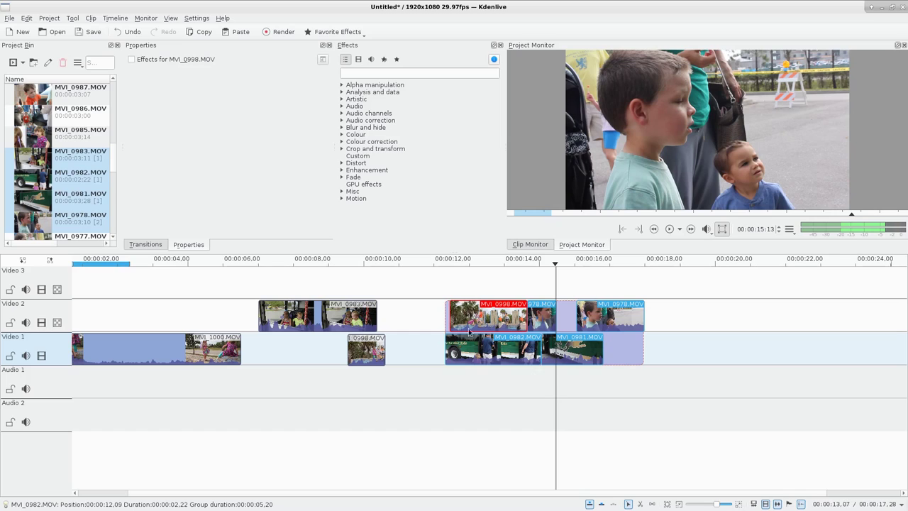
left_click_drag(507, 358, 490, 318)
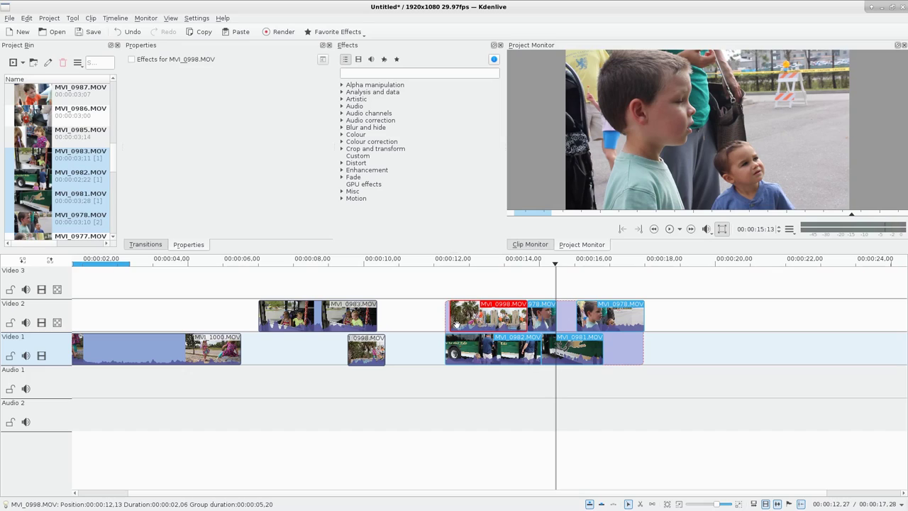
Step: Shift the timeline zone about half a second later and extend its end to the end of the last clip
left_click_drag(715, 492, 665, 493)
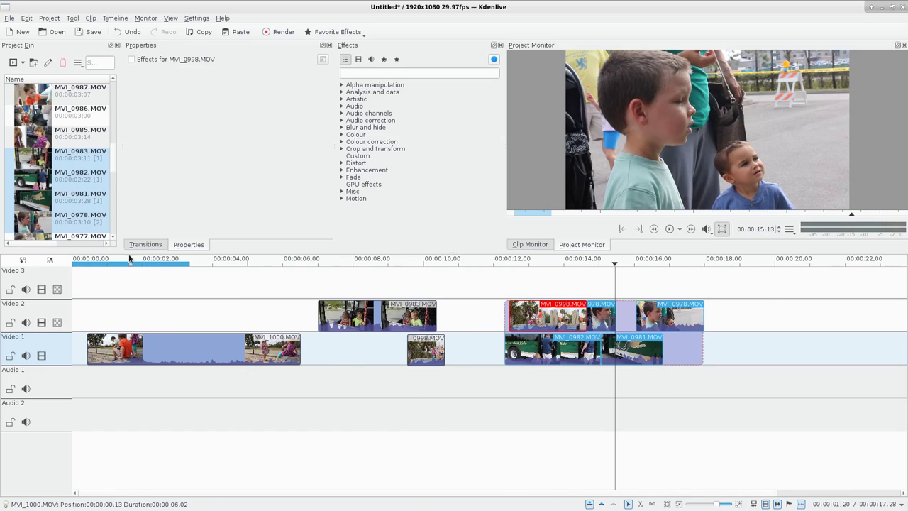
mouse_move(131, 263)
left_mouse_down()
mouse_move(527, 263)
mouse_move(149, 265)
left_mouse_up()
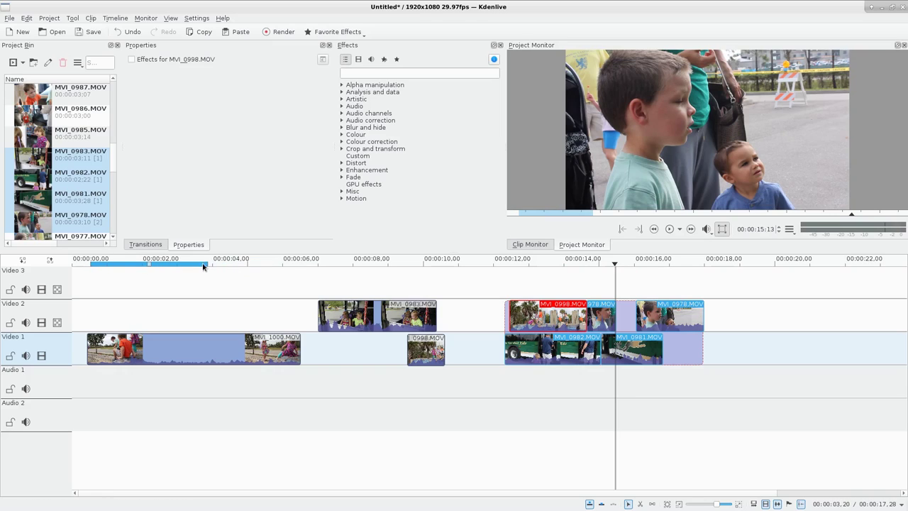
left_click_drag(208, 263, 705, 279)
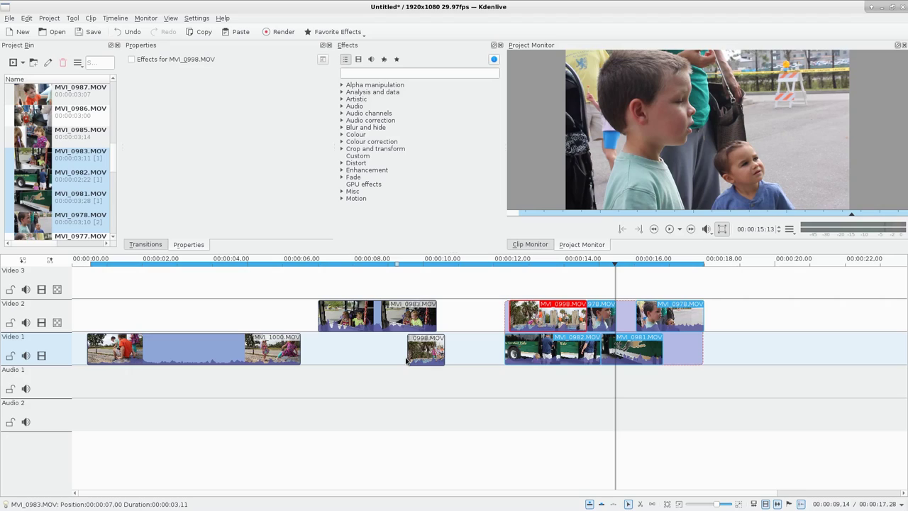
Step: Set the timeline zone's end to about 16 seconds and its start to the beginning of MVI_0983.MOV on Video 2
left_click_drag(704, 264, 636, 264)
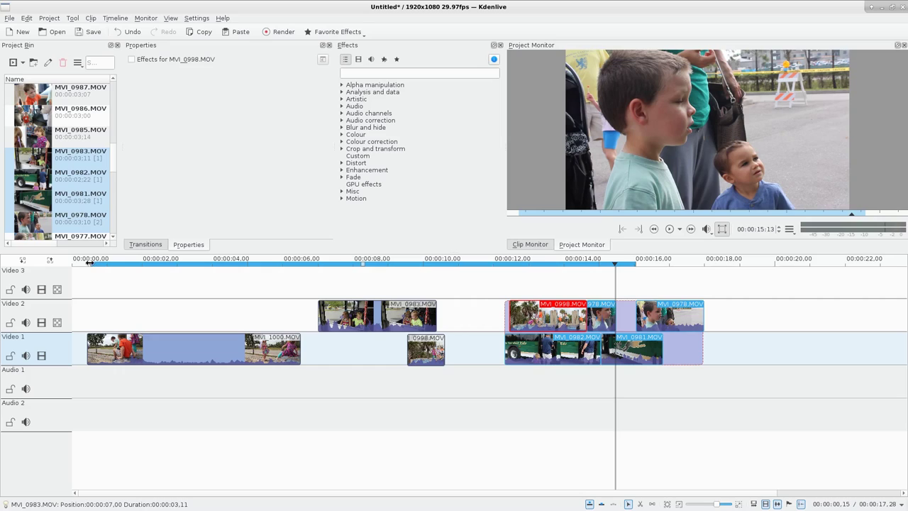
left_click_drag(91, 264, 417, 266)
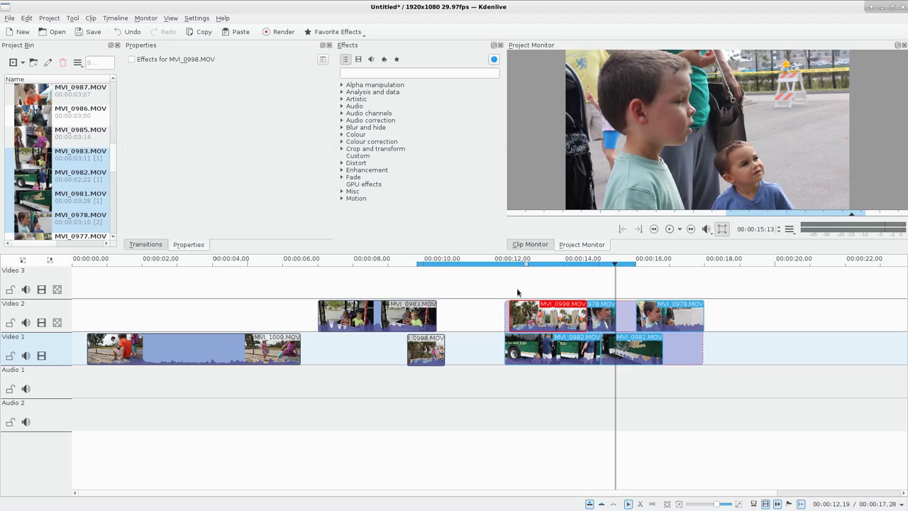
left_click_drag(417, 263, 316, 263)
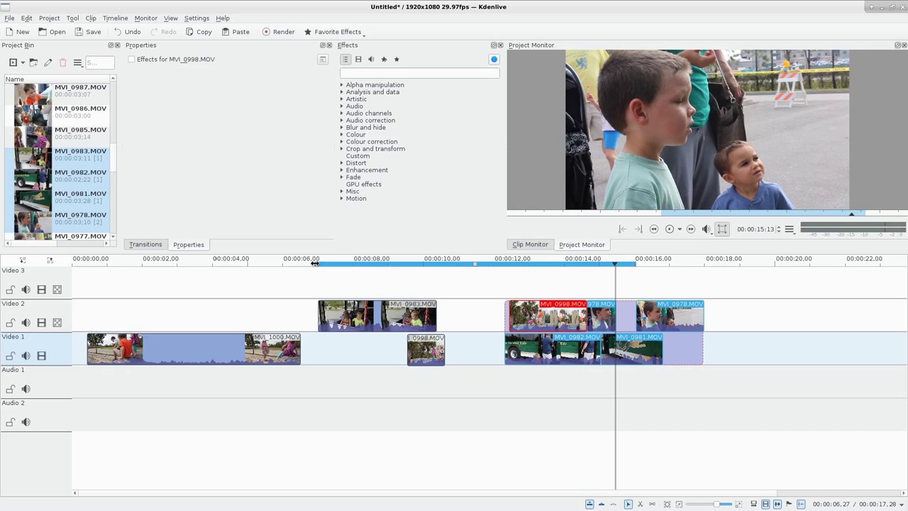